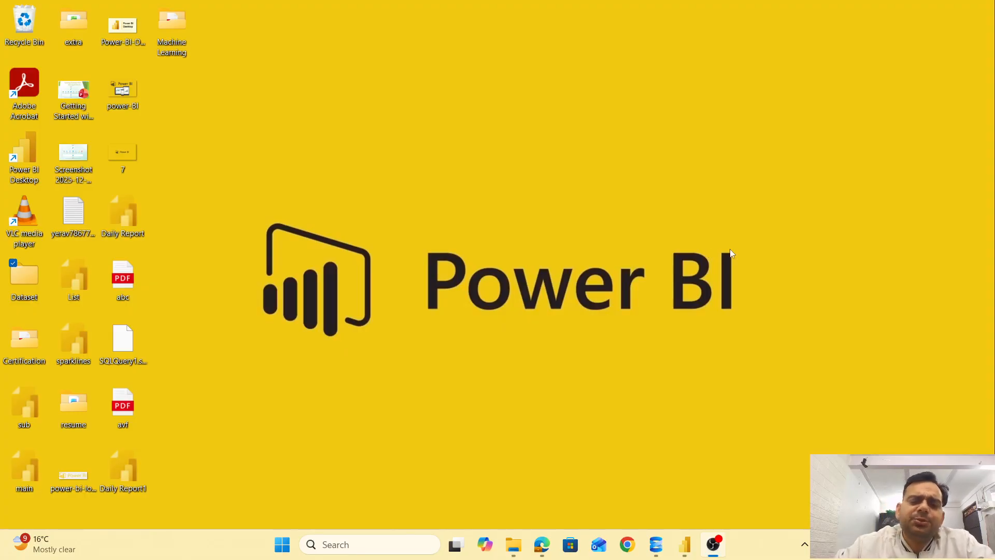
- Launch Power BI Desktop with a blank report and start importing data from SQL Server
left_click(289, 537)
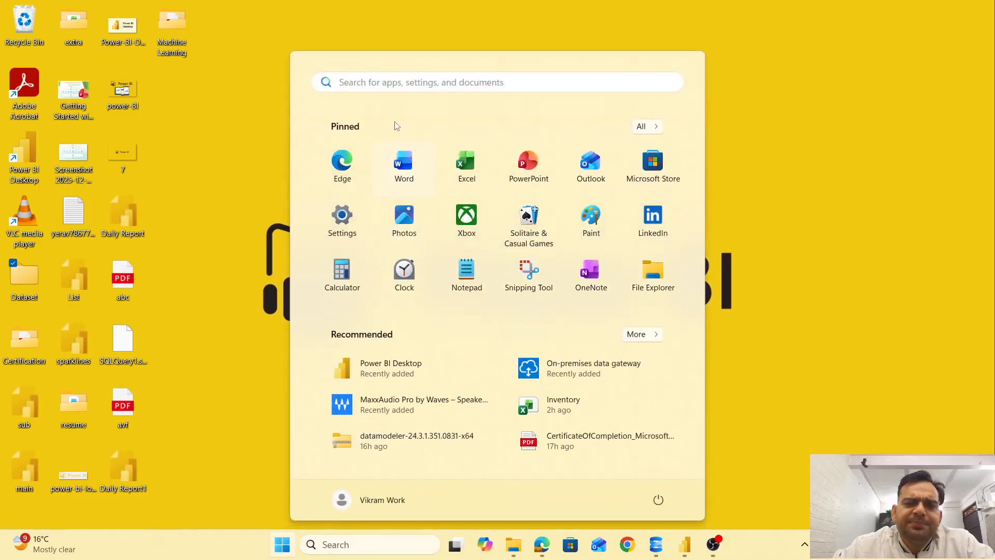
key("Escape")
key("super+s")
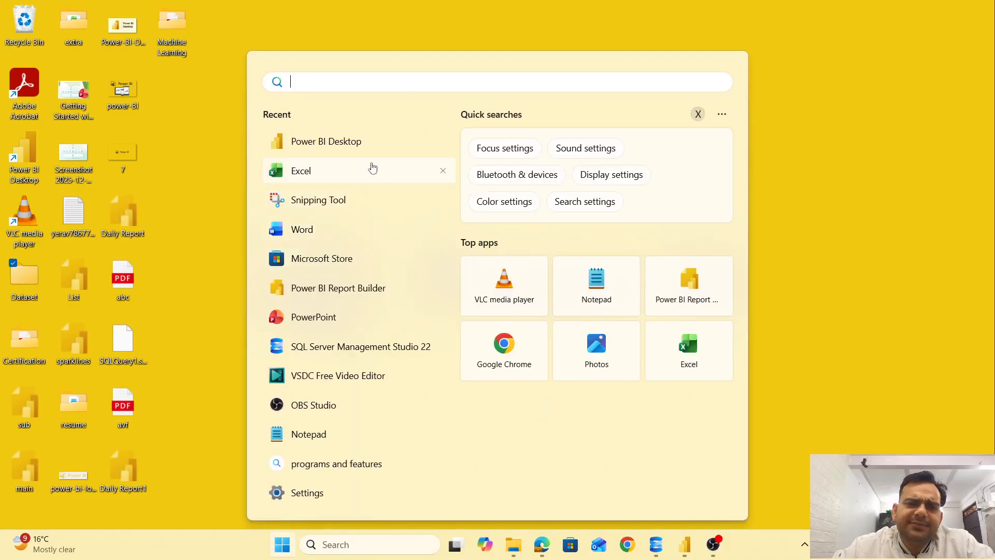
left_click(351, 146)
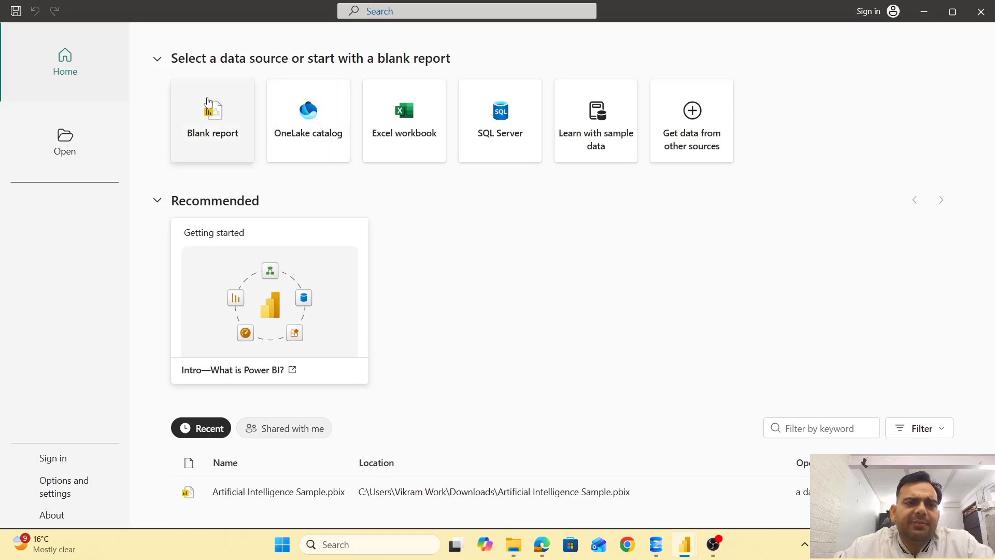
left_click(225, 128)
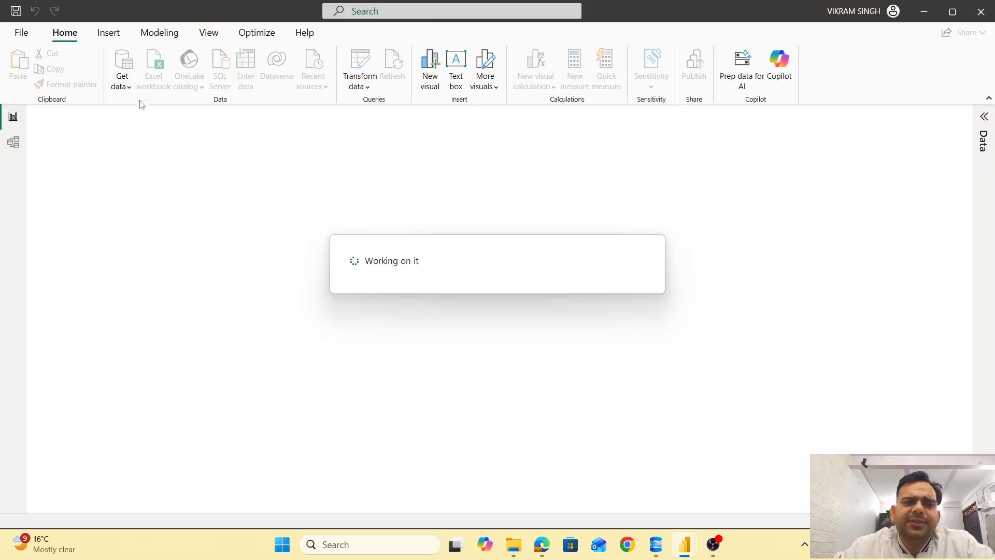
left_click(129, 87)
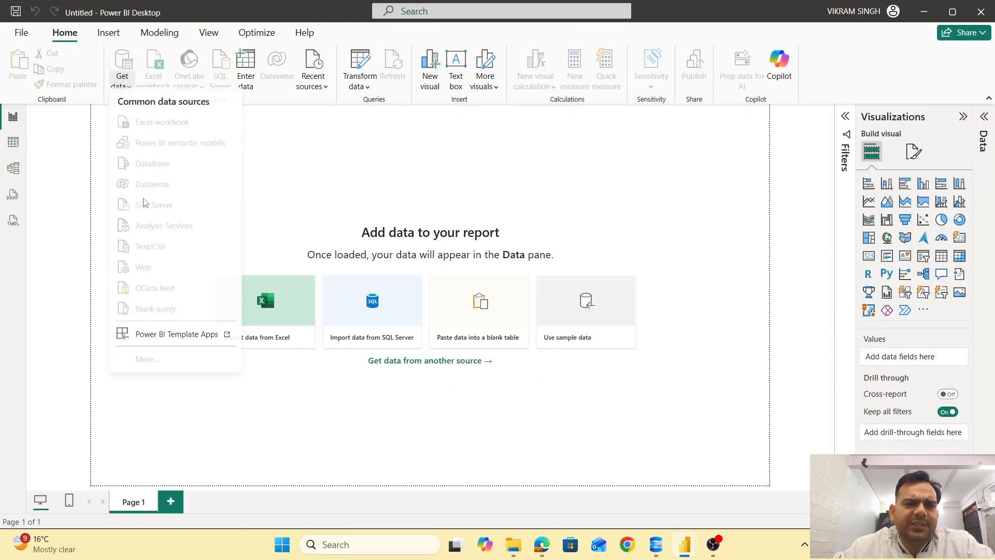
left_click(155, 212)
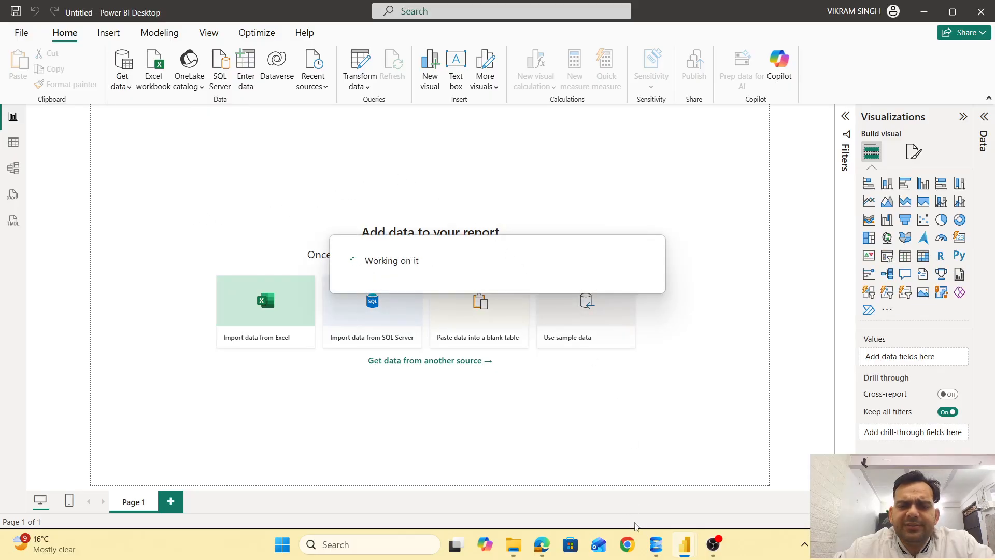
- Switch to SQL Server Management Studio, copy the local server's name from a new connection's properties, and cancel the connection
left_click(655, 544)
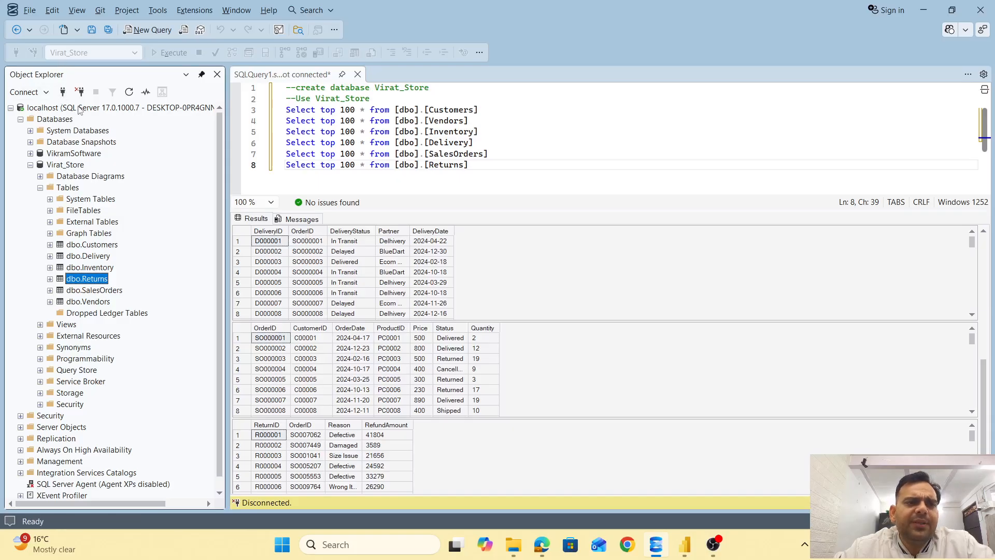
left_click(63, 91)
left_click(411, 98)
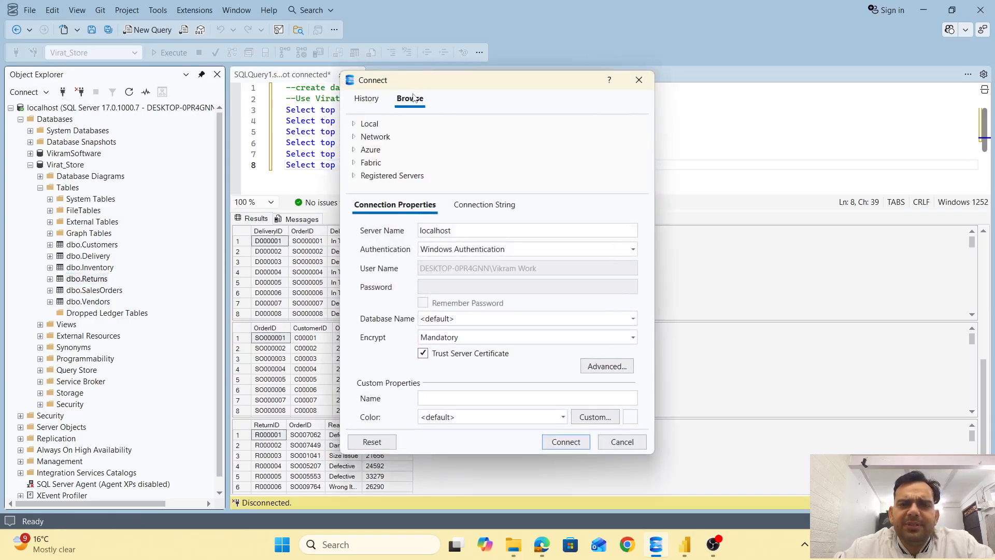
left_click(369, 124)
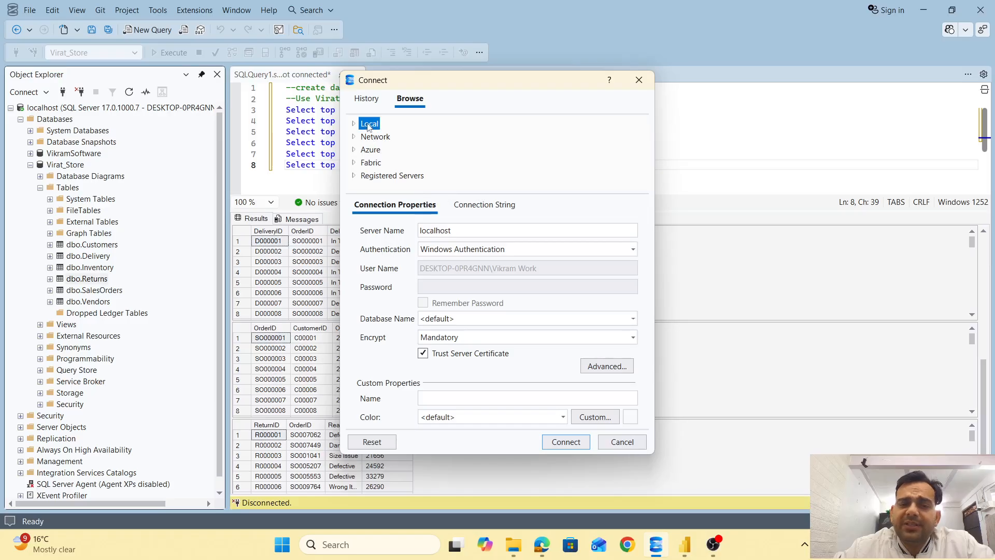
left_click(353, 123)
left_click(400, 137)
left_click_drag(493, 231, 329, 231)
key("ctrl+c")
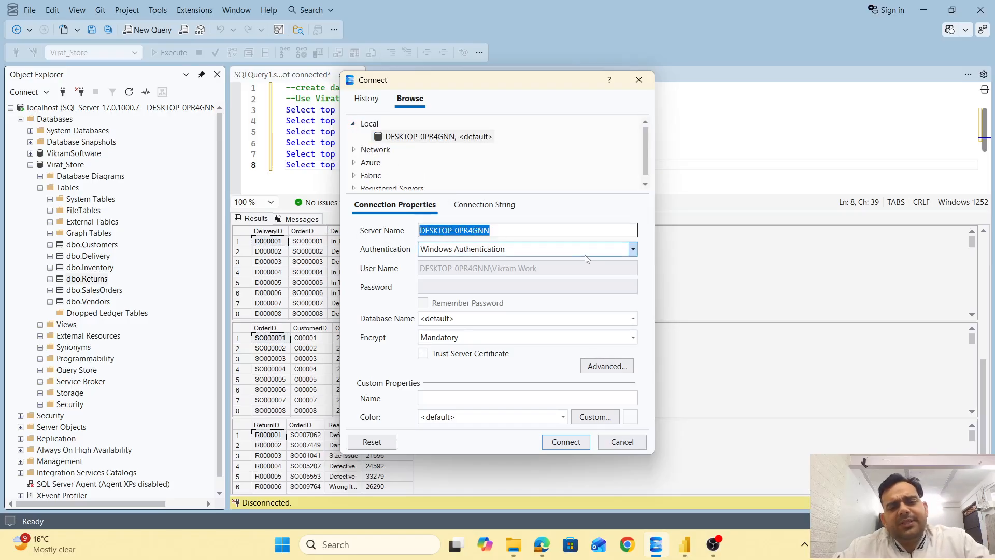
left_click(629, 441)
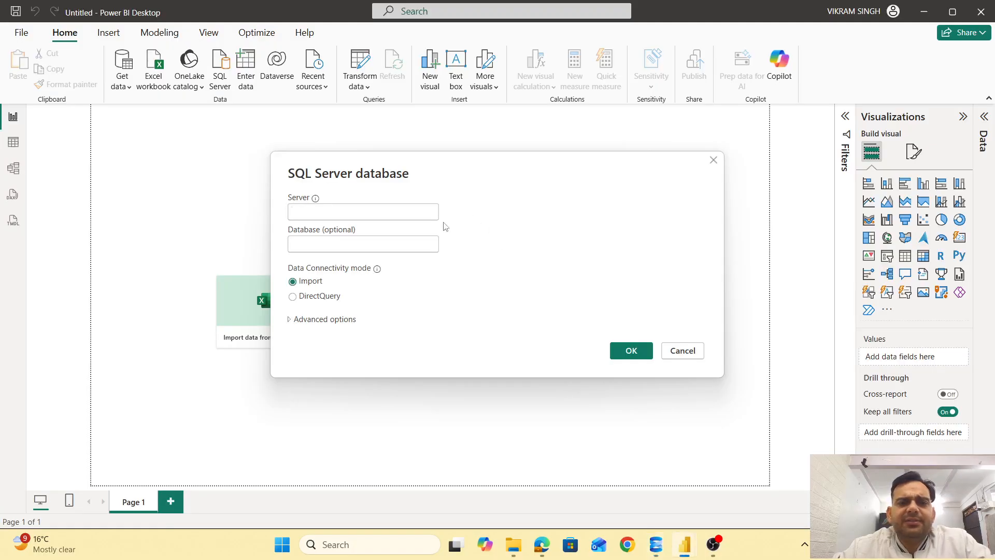
- In Power BI Desktop, connect to the SQL Server DESKTOP-0PR4GNN in Import mode without specifying a database
left_click(387, 215)
key("ctrl+v")
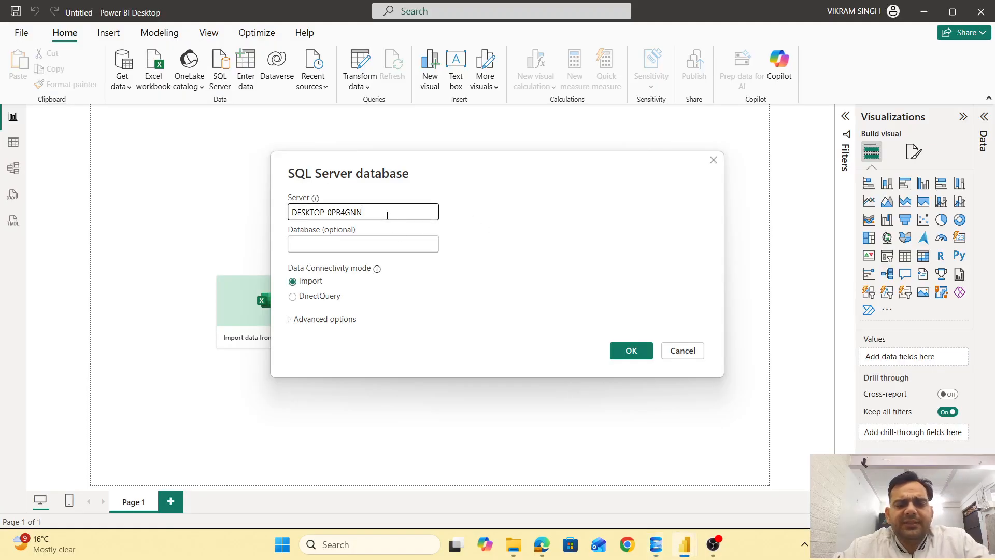
left_click(630, 349)
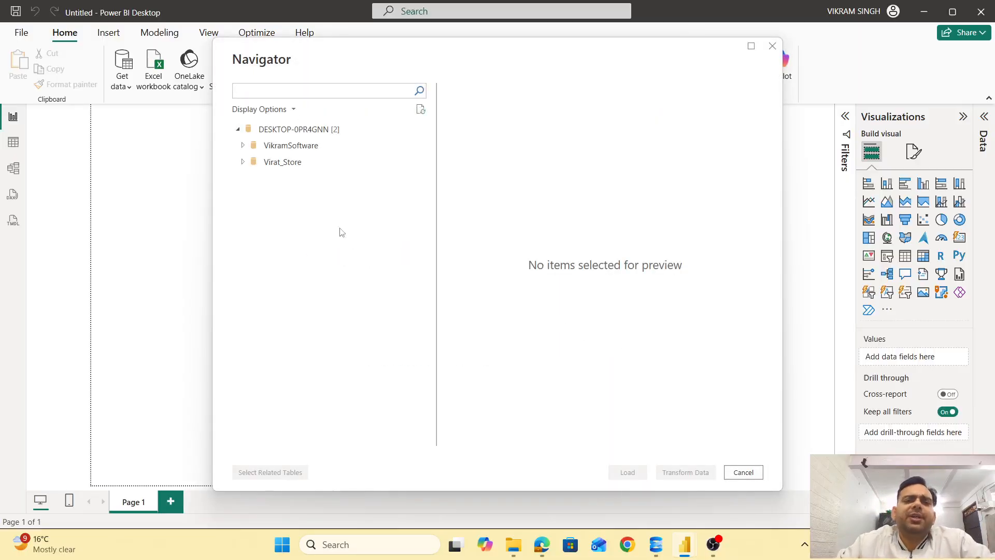
- Select the Customers, Delivery, Inventory, Returns, SalesOrders and Vendors tables of Virat_Store and open them for transformation
left_click(241, 162)
left_click(241, 162)
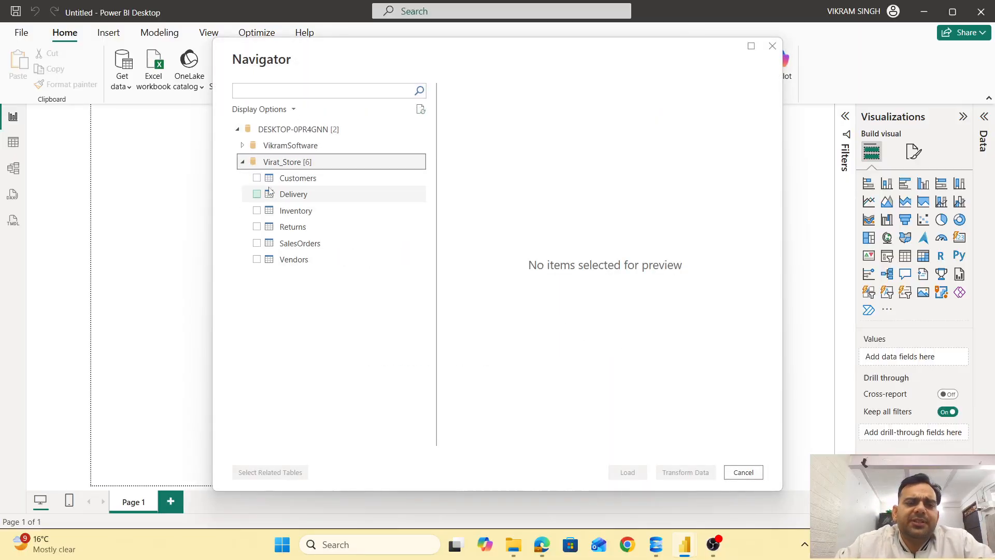
left_click(257, 178)
left_click(256, 194)
left_click(256, 210)
left_click(257, 227)
left_click(257, 243)
left_click(256, 259)
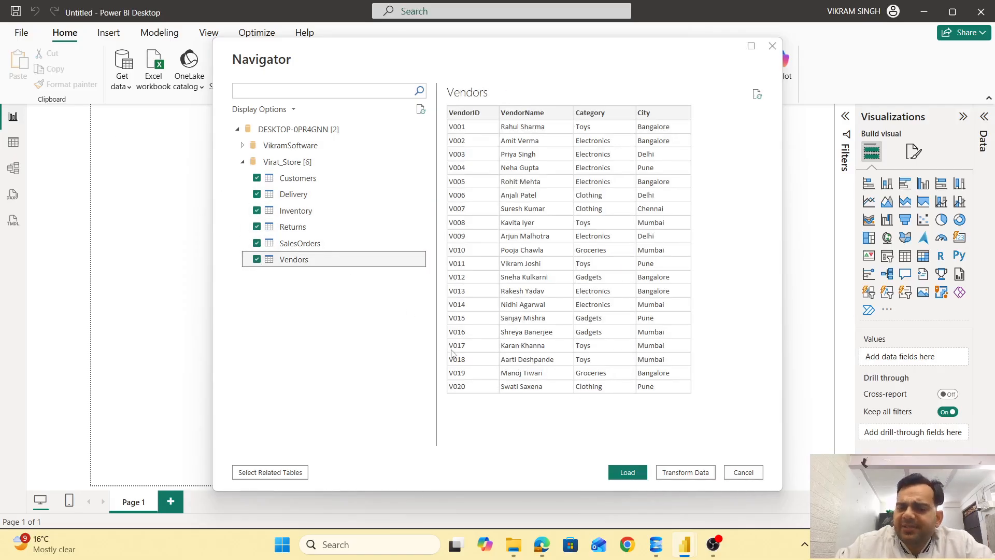
left_click(684, 473)
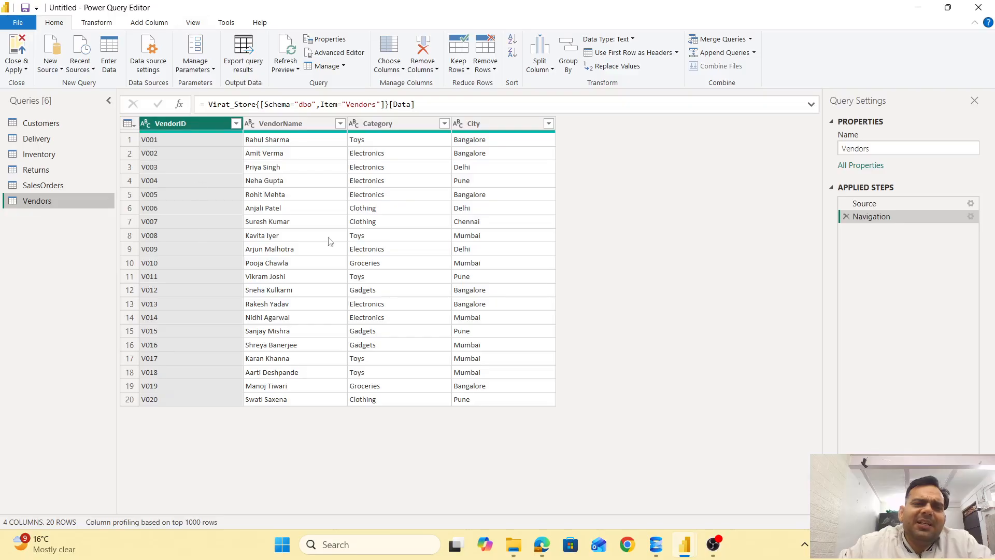
- Examine the M formula of the Vendors query's Navigation step without editing it
left_click(483, 103)
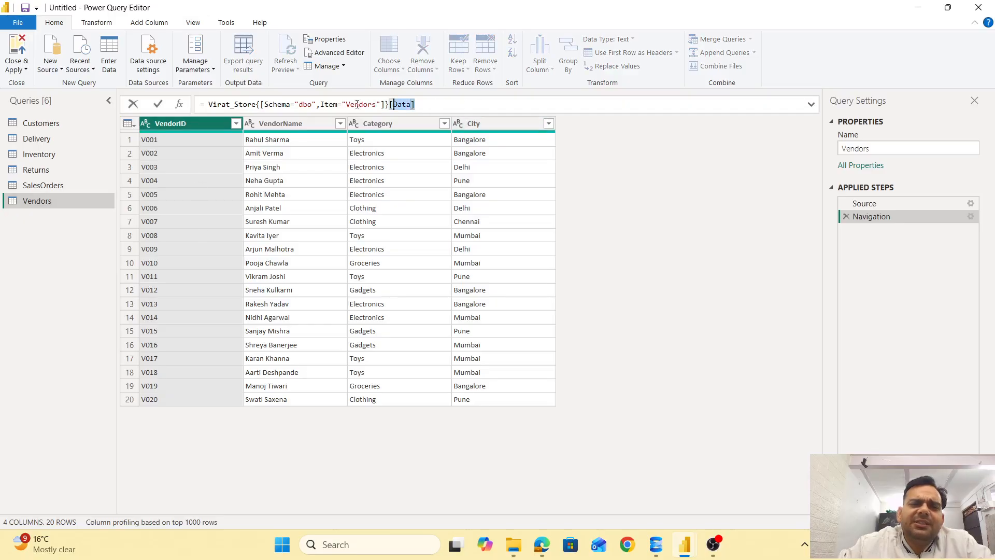
left_click_drag(415, 104, 171, 106)
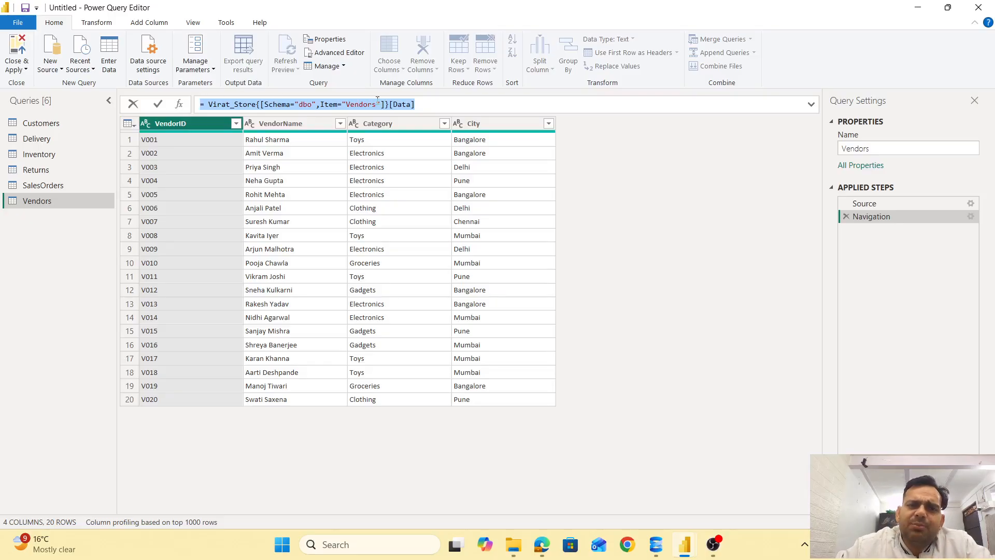
left_click(429, 105)
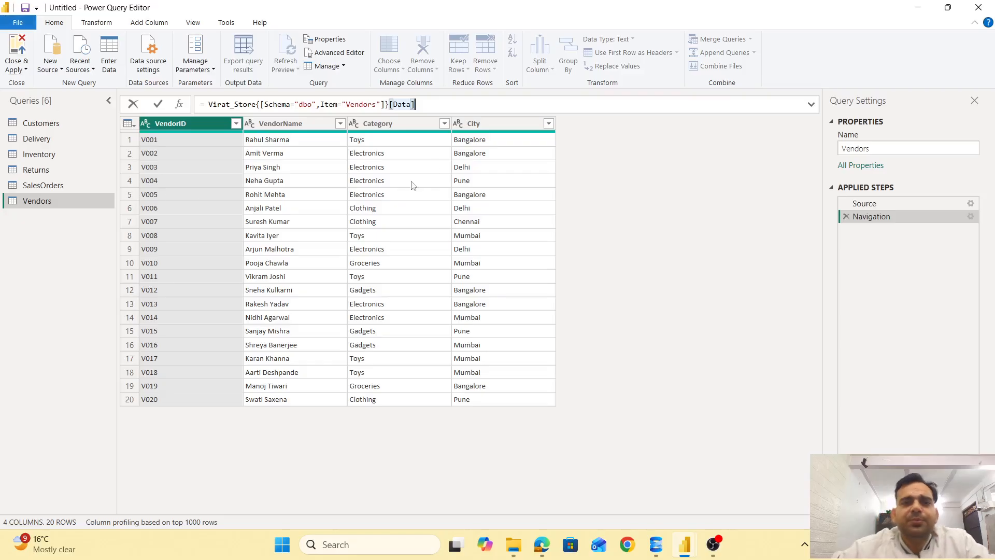
left_click(447, 122)
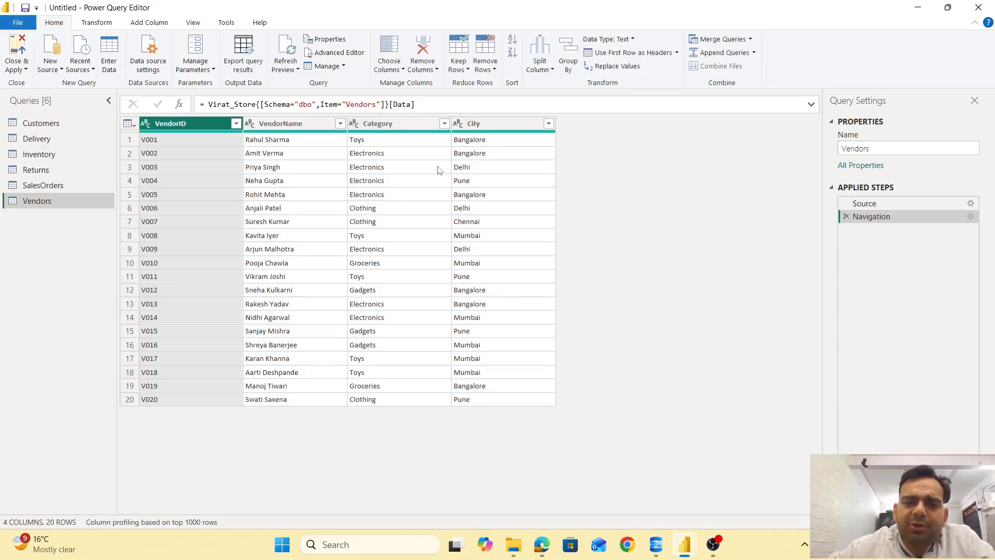
- Try filtering the Vendors table's Category column to Toys, and delete the resulting filter step
left_click(444, 123)
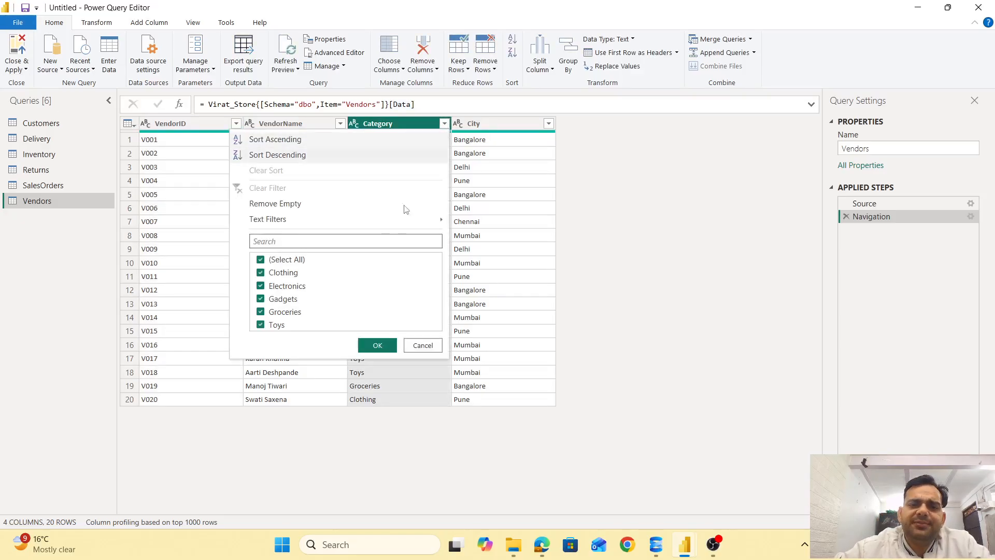
left_click(287, 261)
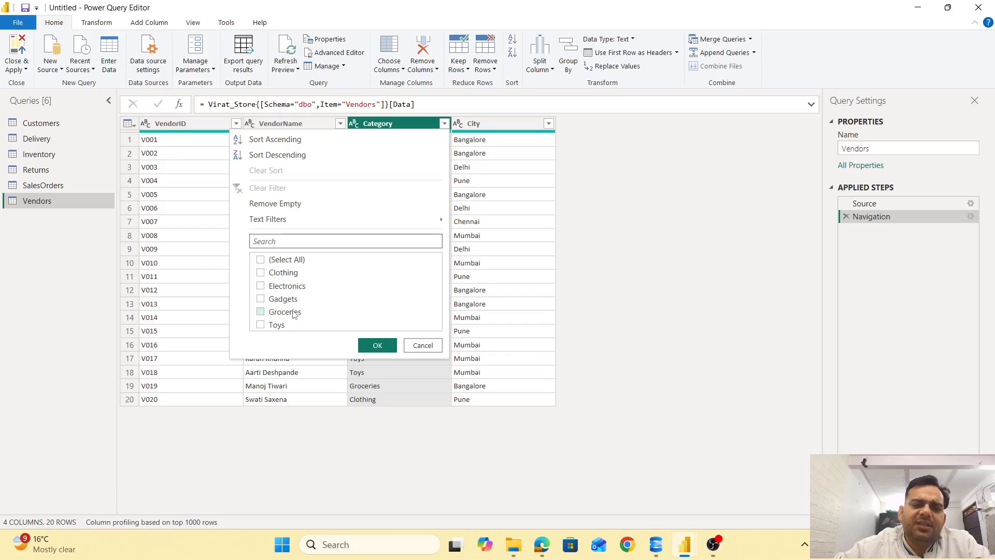
left_click(268, 326)
left_click(371, 343)
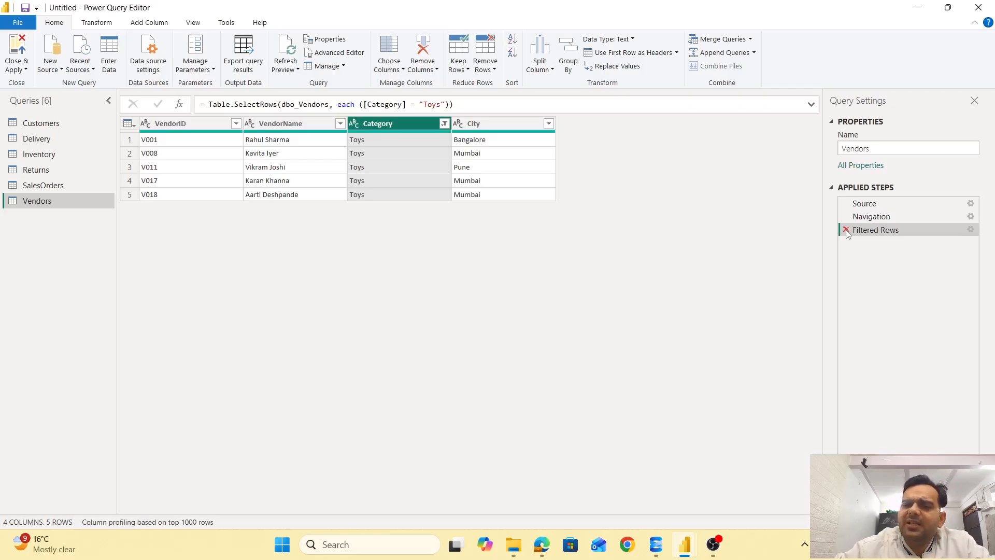
left_click(846, 231)
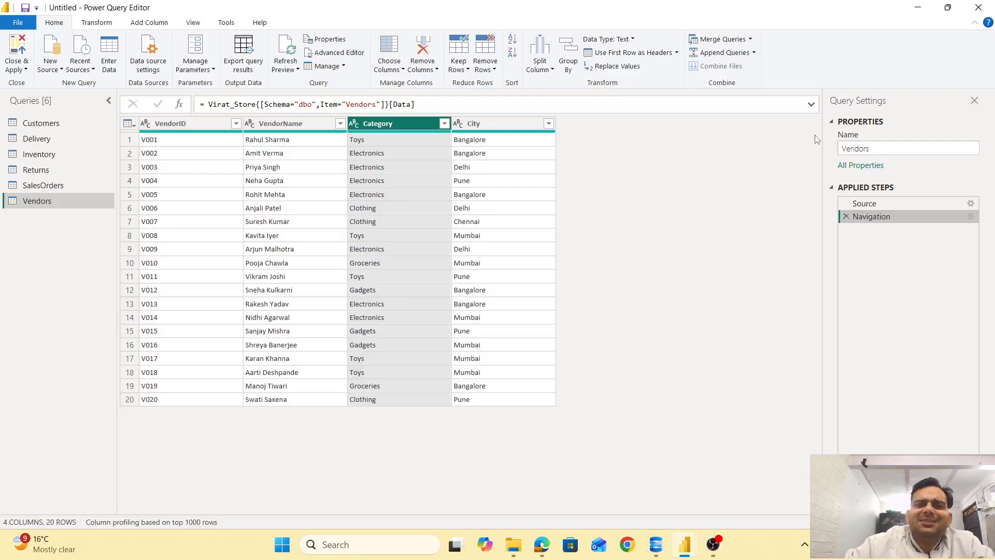
- Filter the Category column of the Vendors table so that only Toys rows are kept
left_click(445, 123)
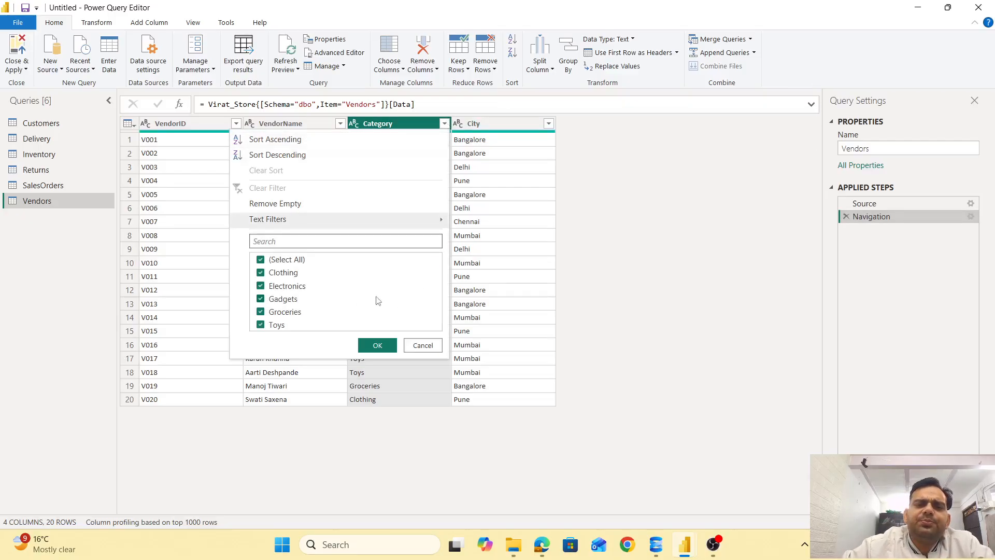
left_click(290, 260)
left_click(269, 325)
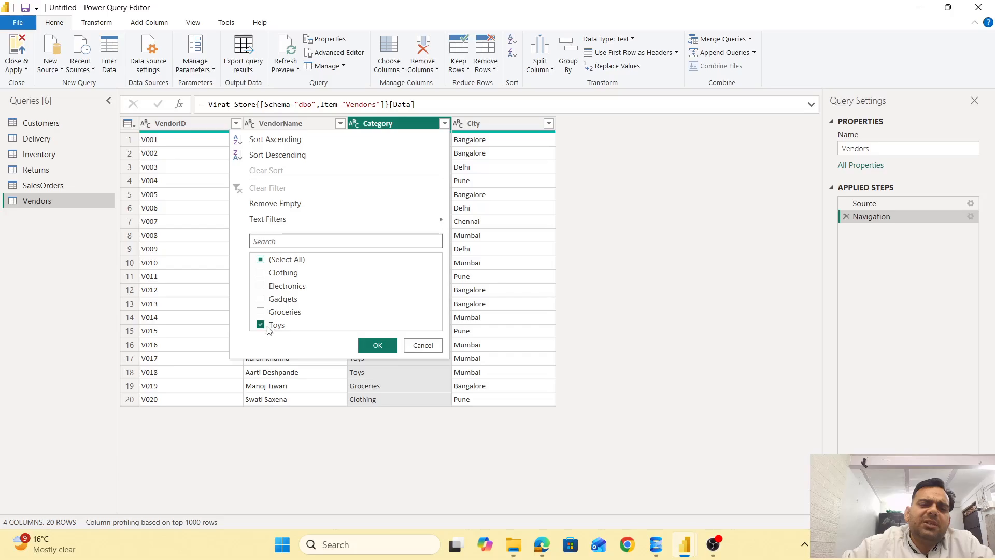
left_click(368, 345)
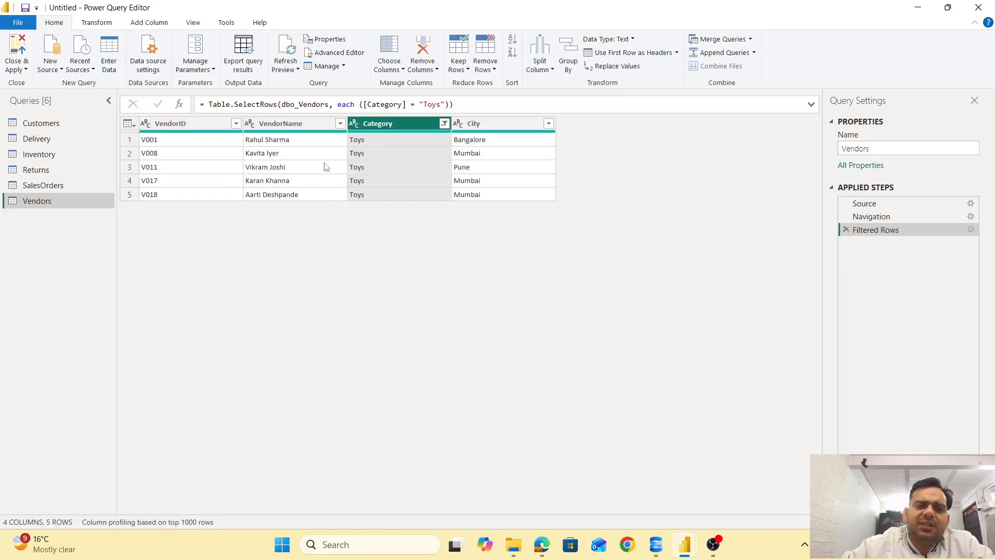
- Filter the VendorID column of the Vendors table to keep only V017
left_click(236, 124)
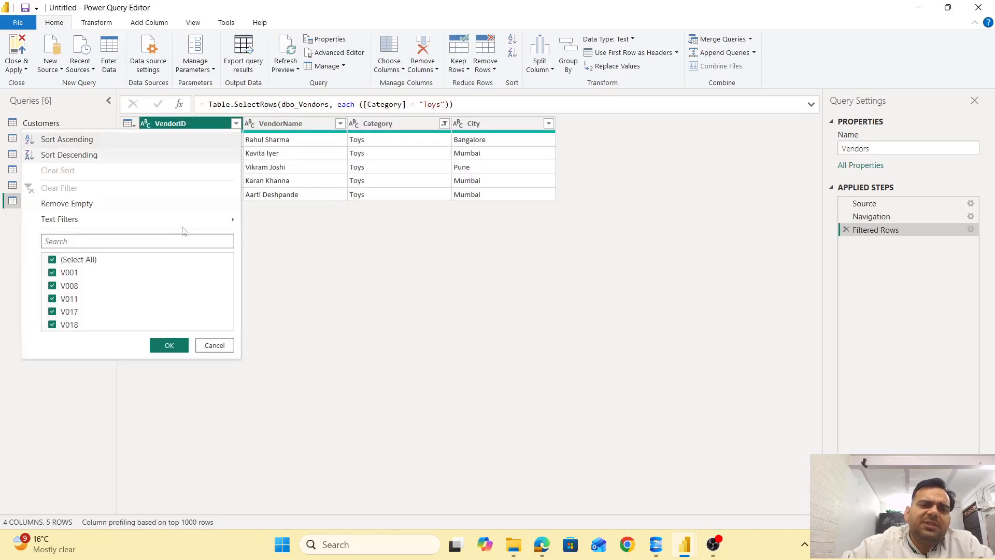
left_click(63, 260)
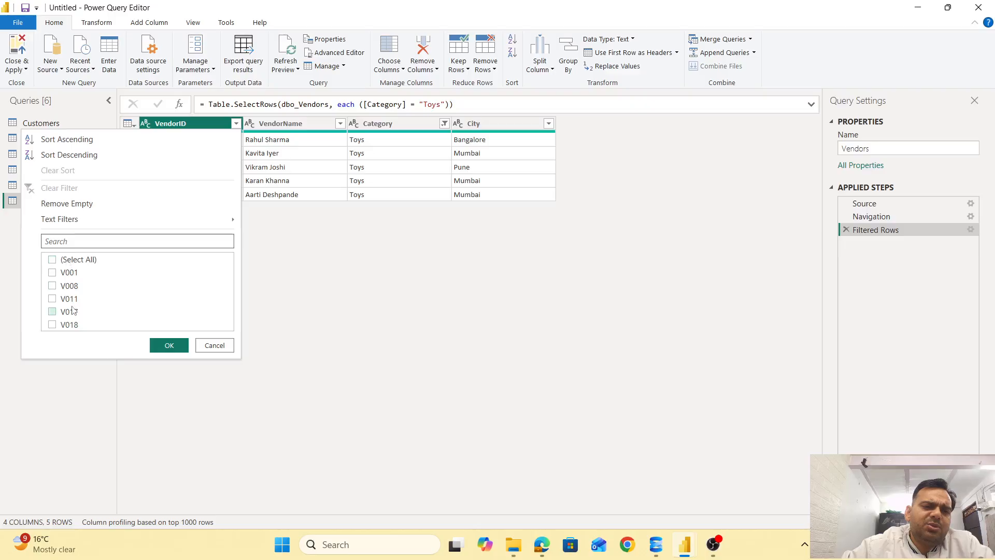
left_click(52, 311)
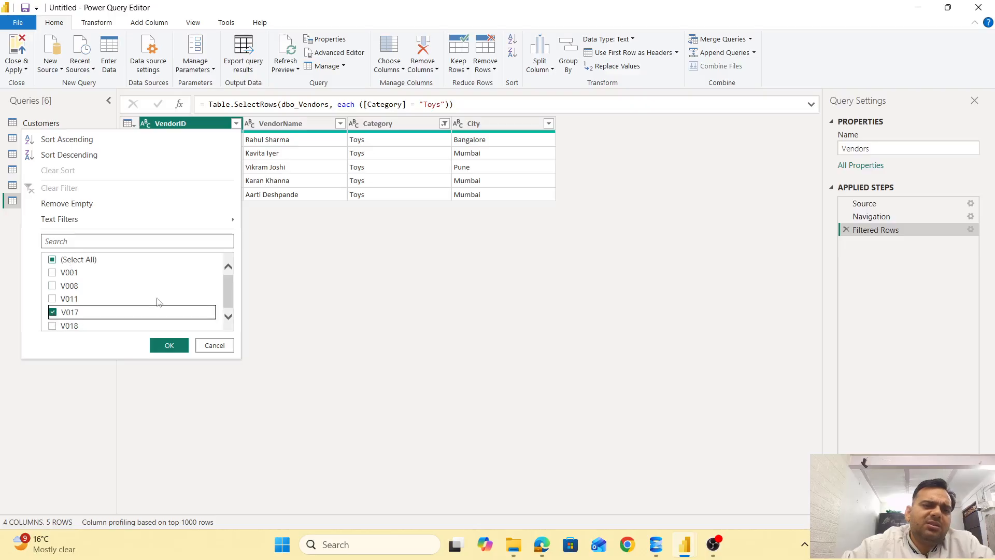
left_click(165, 346)
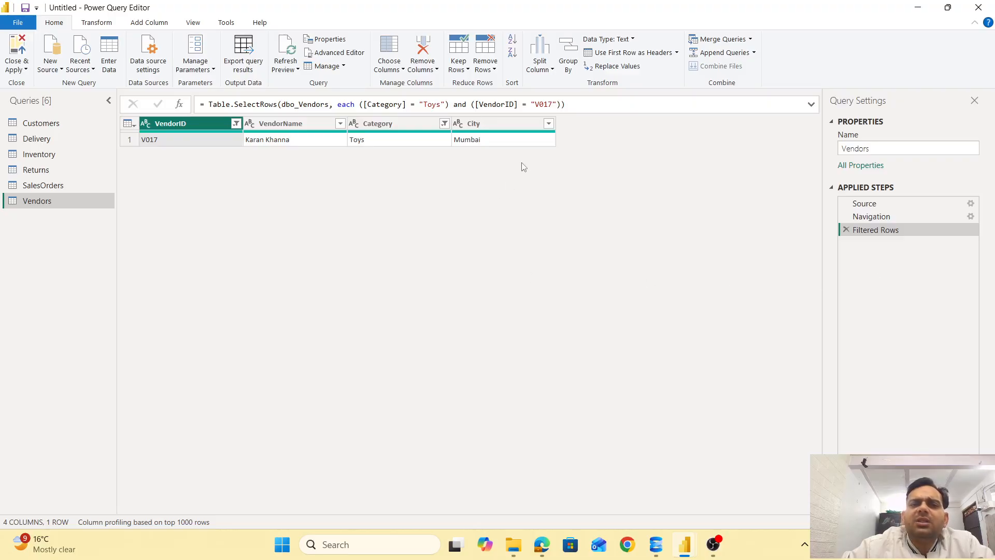
- Add an index column starting from 0 to the filtered Vendors table and compare the Filtered Rows and Added Index formulas
left_click(321, 142)
left_click(128, 123)
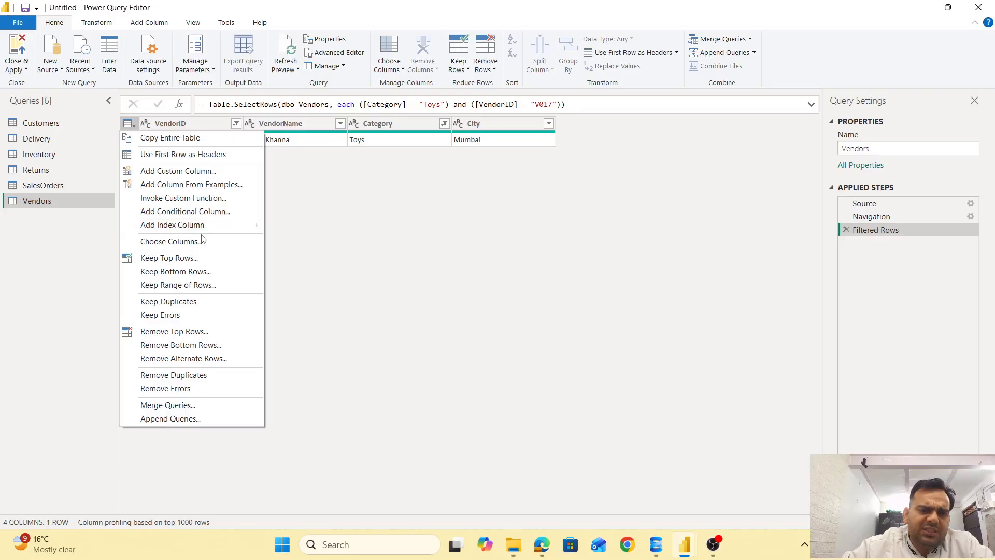
mouse_move(207, 226)
left_click(290, 227)
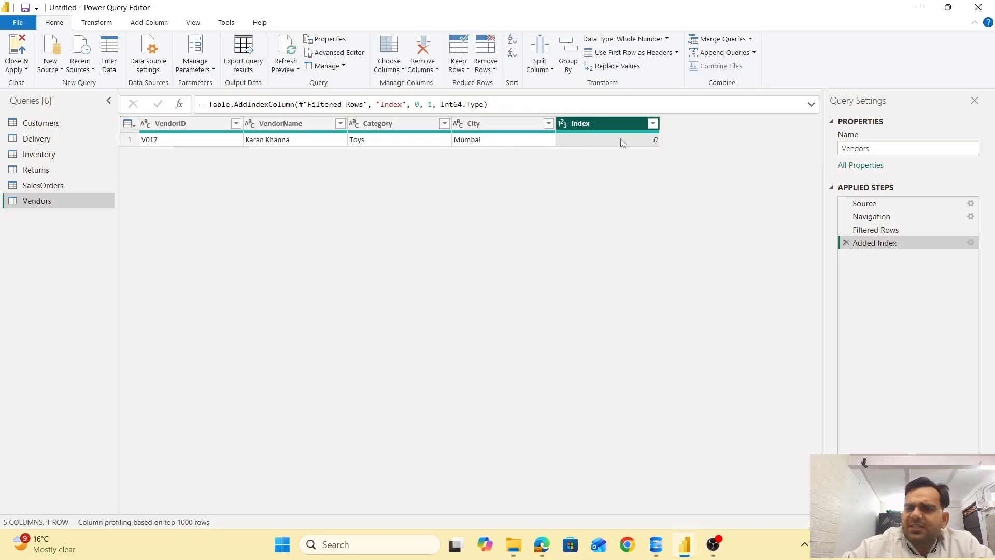
left_click(863, 229)
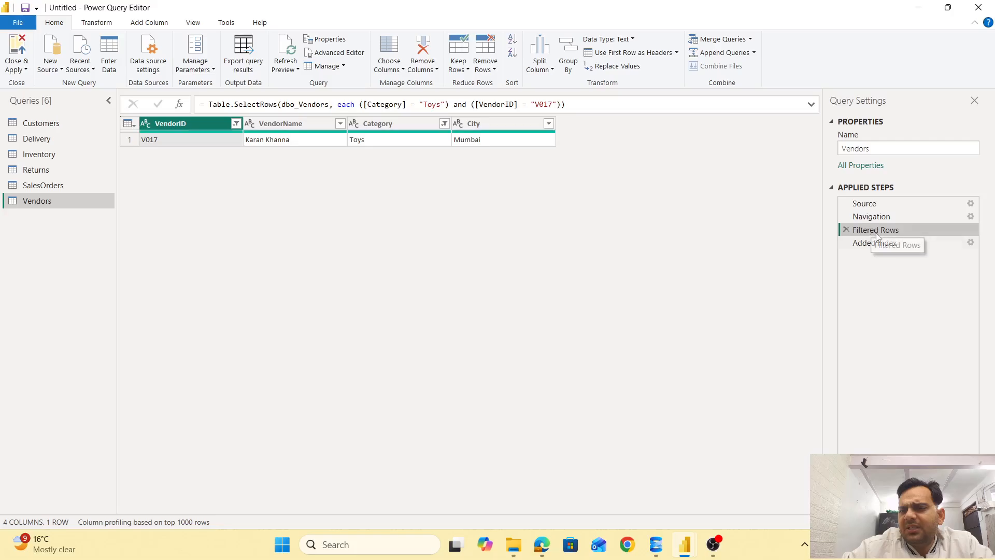
left_click(878, 244)
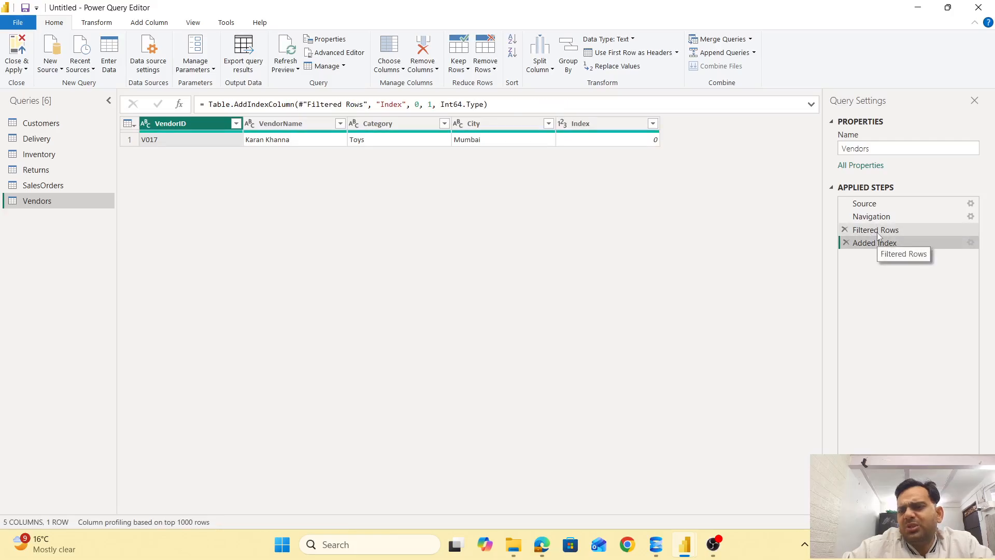
- Delete the Filtered Rows and Added Index steps from the Vendors query
left_click(876, 235)
left_click(846, 230)
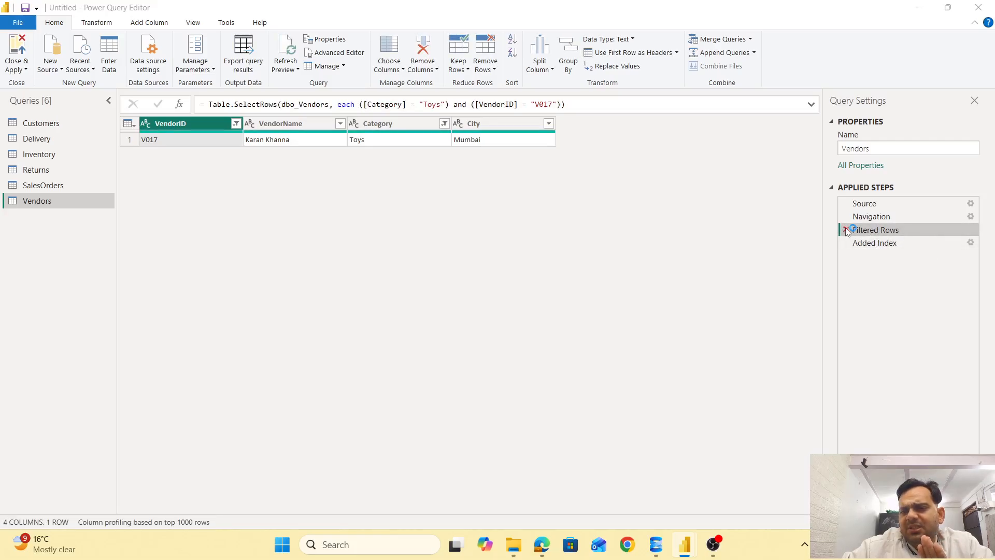
left_click(614, 298)
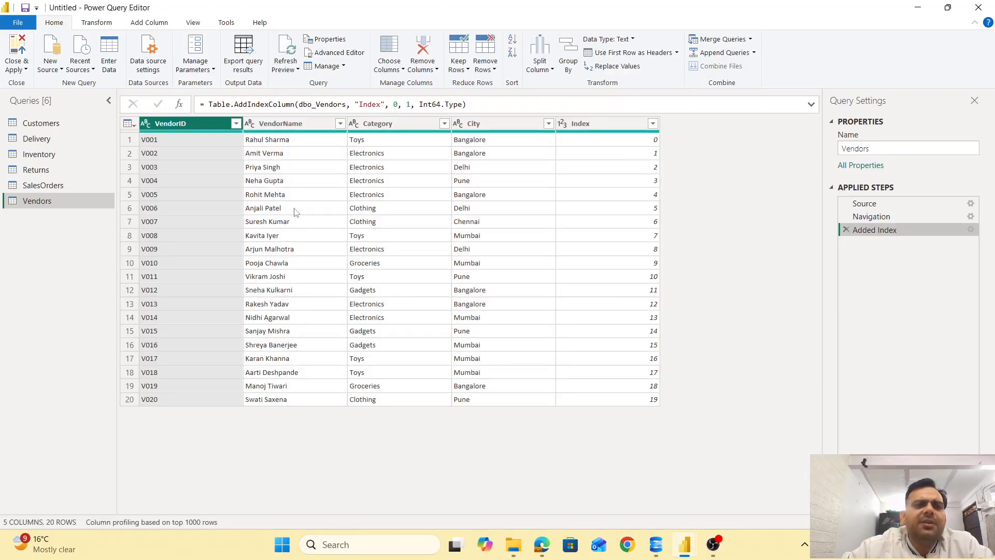
left_click(597, 126)
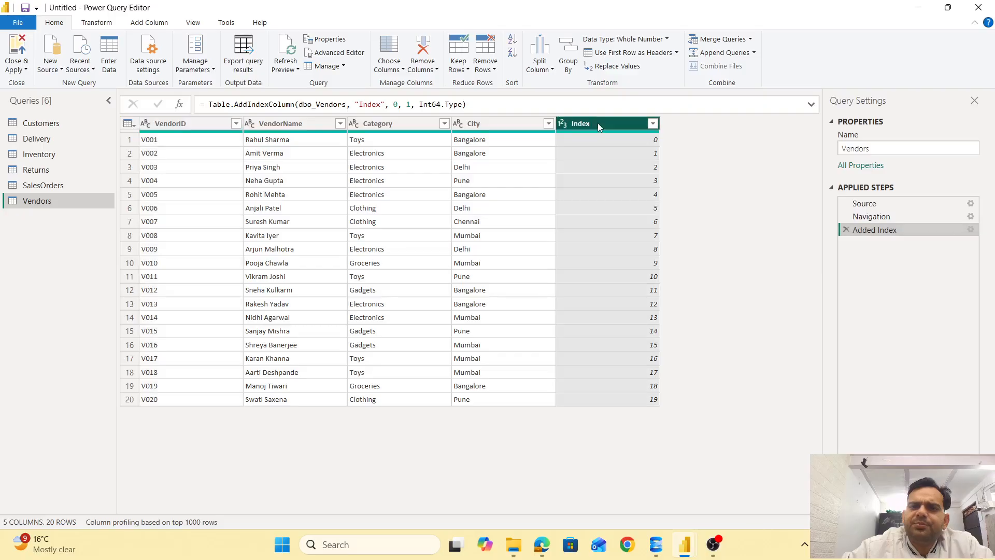
left_click(846, 230)
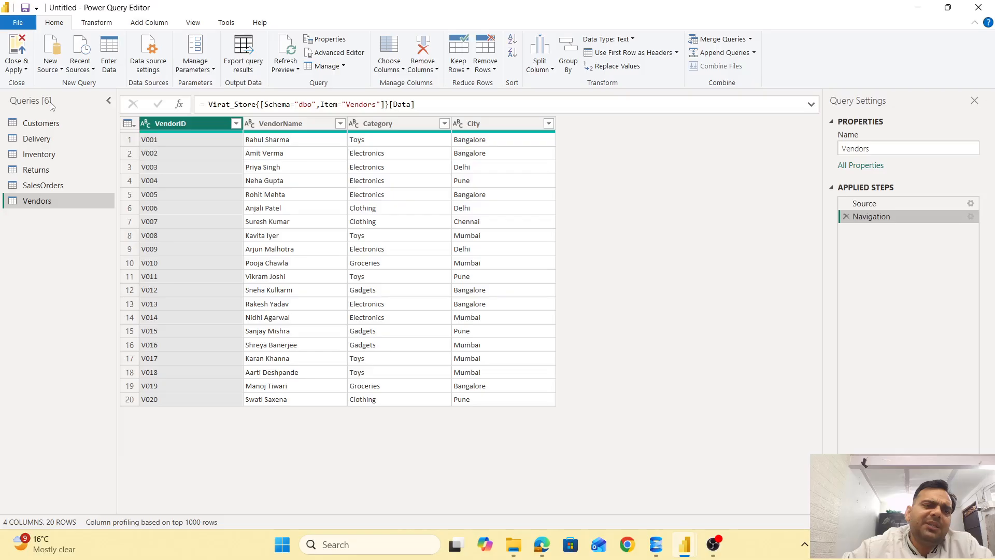
- Create a new query group named Tables
right_click(22, 245)
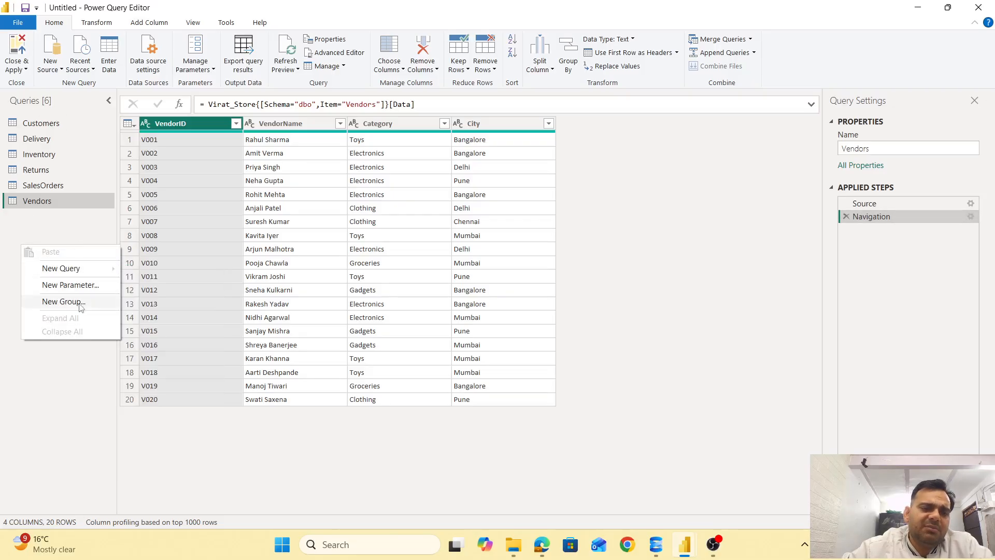
left_click(63, 302)
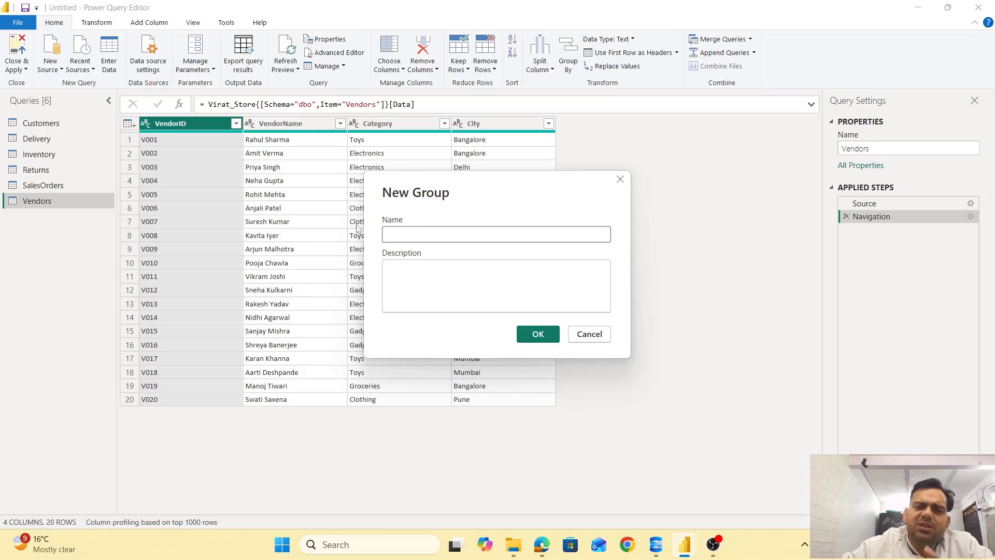
type("Tables")
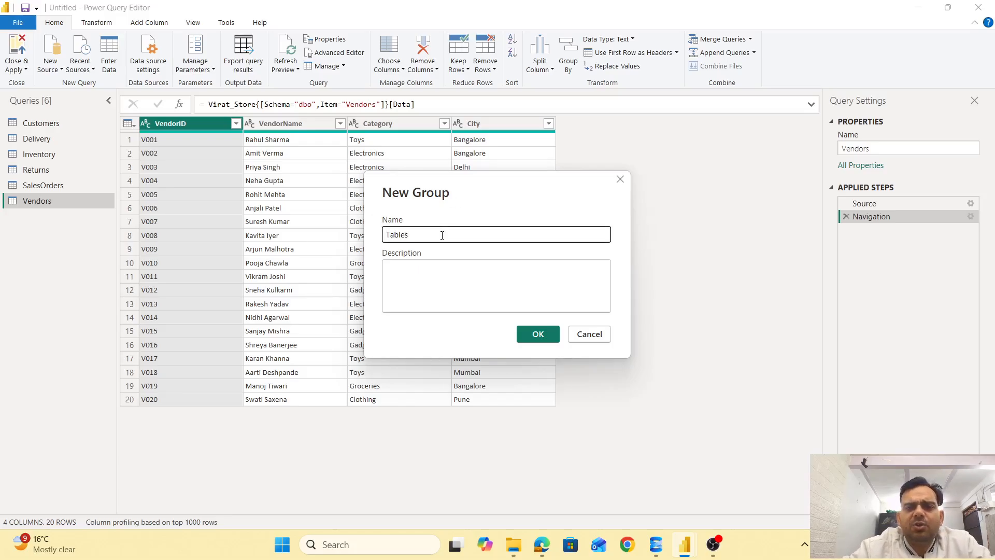
key("Return")
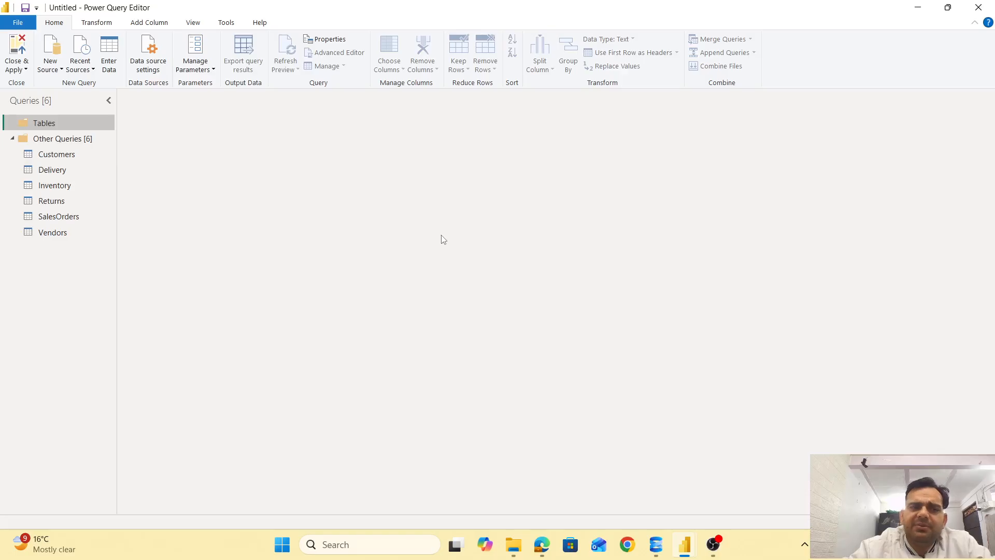
- Move the Customers, Delivery, Inventory, Returns, SalesOrders and Vendors queries into the Tables group
left_click(44, 156)
left_click_drag(44, 156, 47, 130)
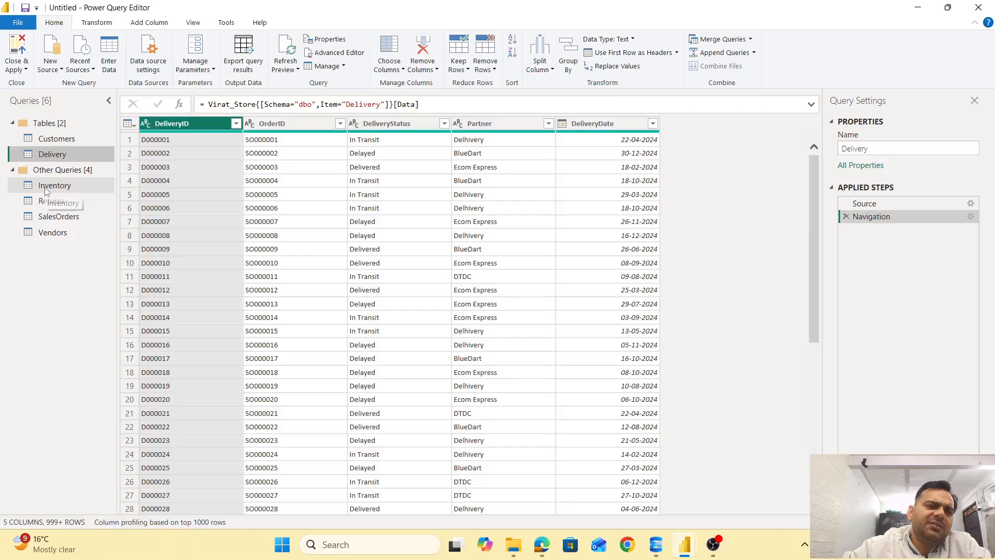
left_click_drag(45, 187, 52, 156)
left_click_drag(48, 201, 57, 176)
mouse_move(52, 218)
left_mouse_down()
mouse_move(54, 206)
mouse_move(51, 234)
mouse_move(52, 215)
left_mouse_up()
- Create another query group named Parameters
right_click(44, 253)
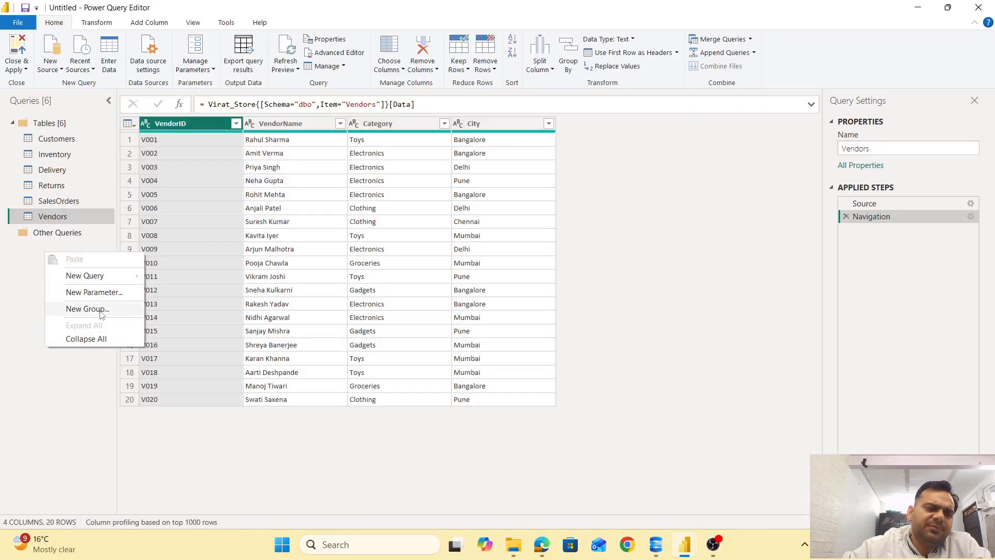
left_click(87, 309)
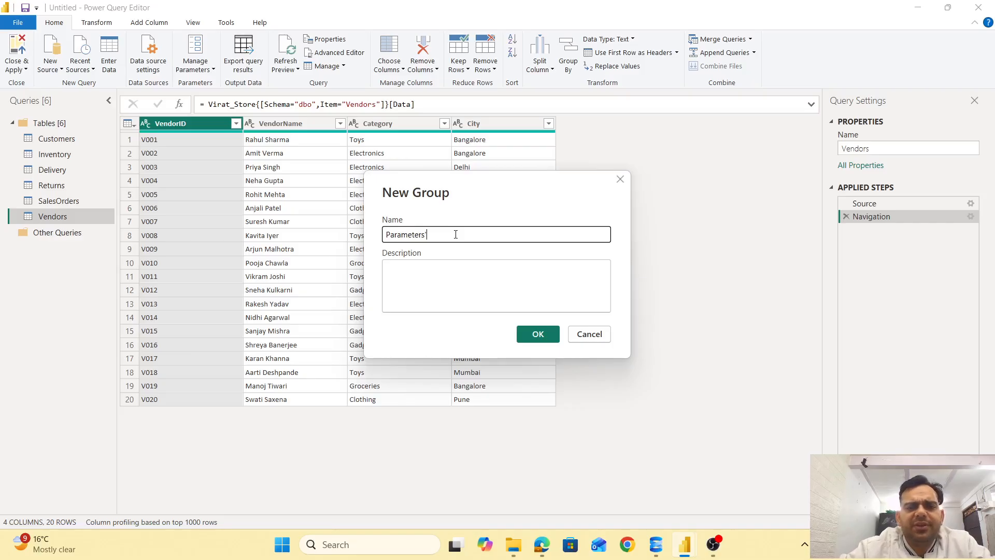
key("Return")
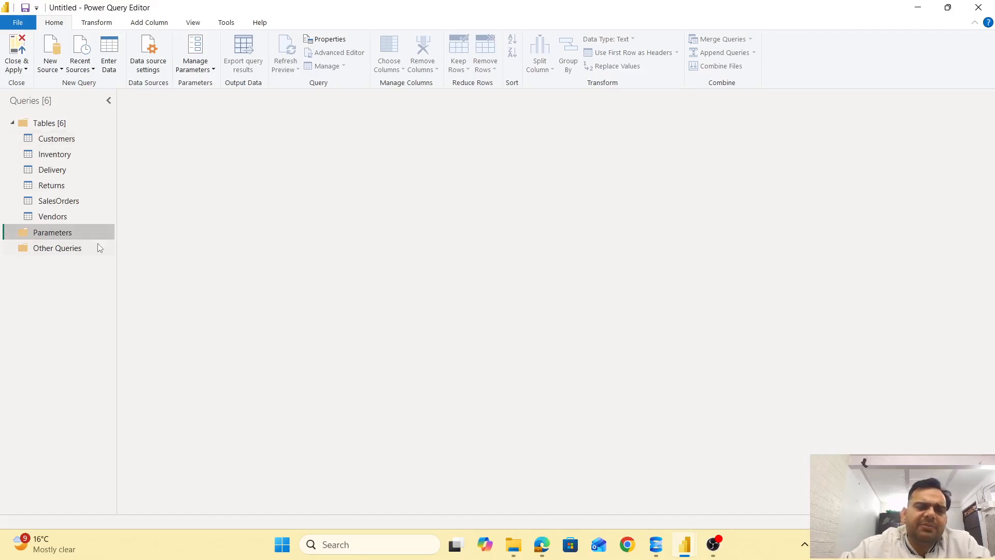
- Start a new parameter in the Parameters group, named Server, with the description Server Name and the type Text
right_click(60, 234)
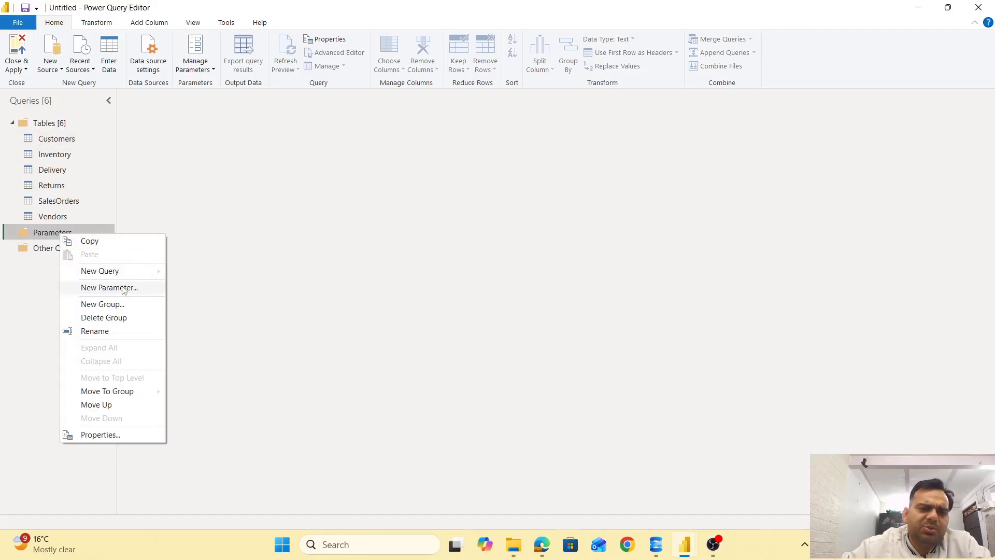
left_click(108, 289)
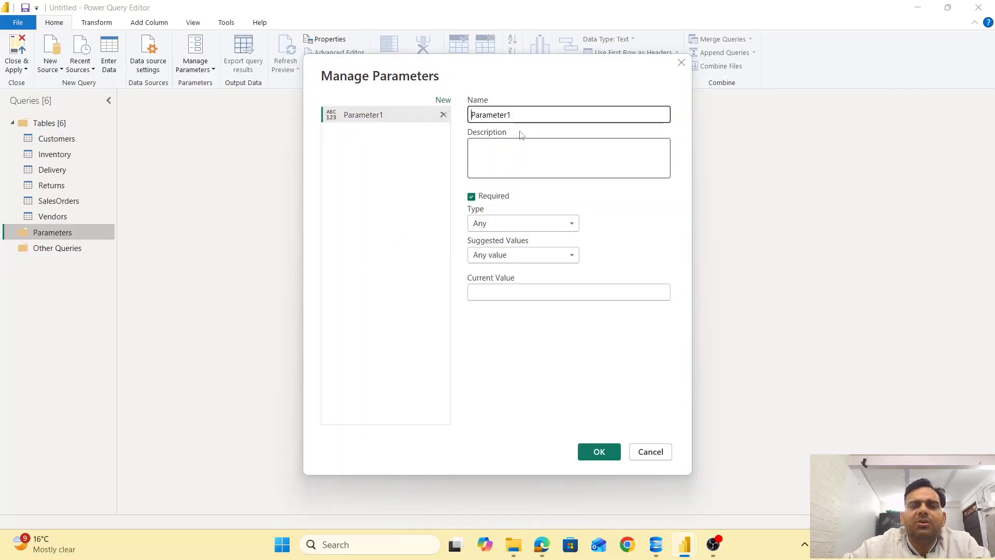
double_click(528, 114)
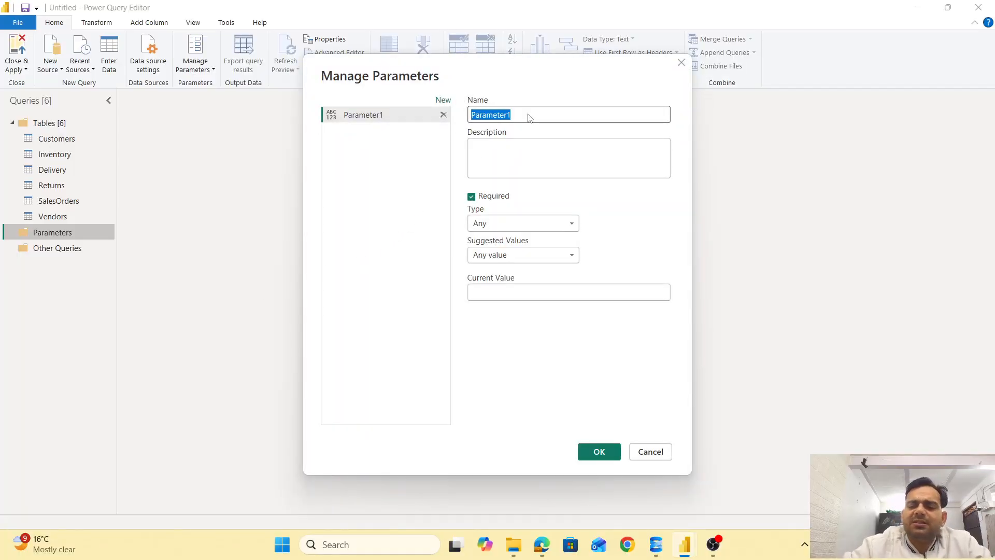
key("BackSpace")
type("Server")
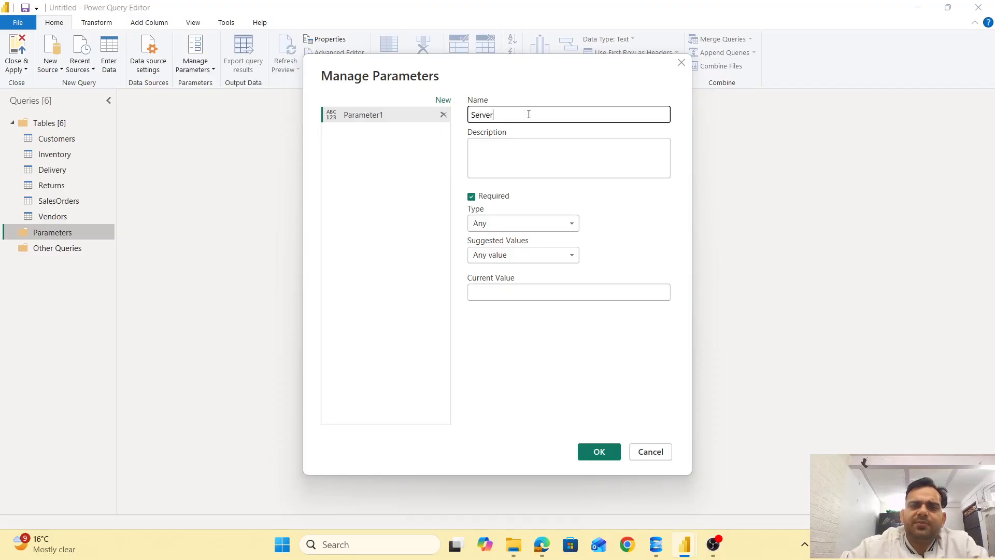
left_click(515, 153)
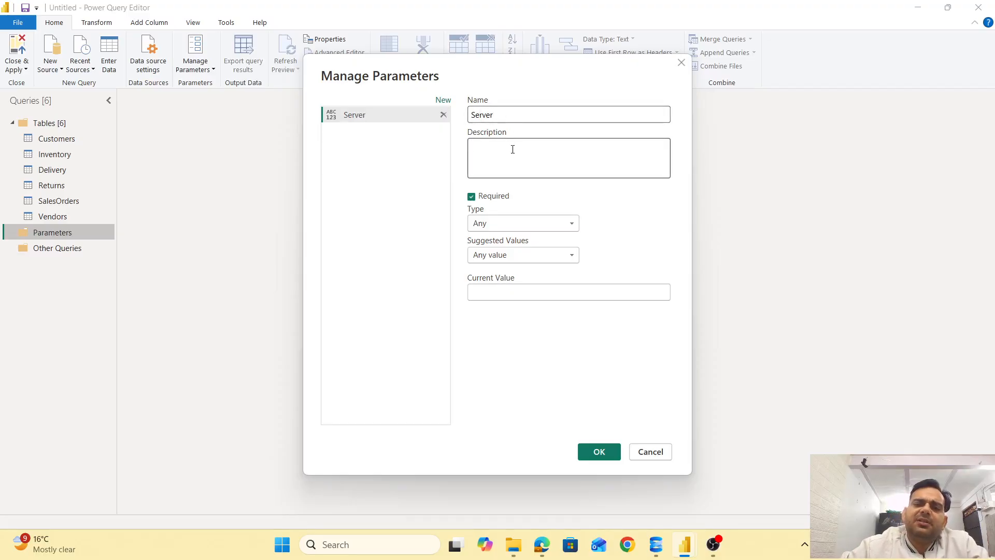
type("Se")
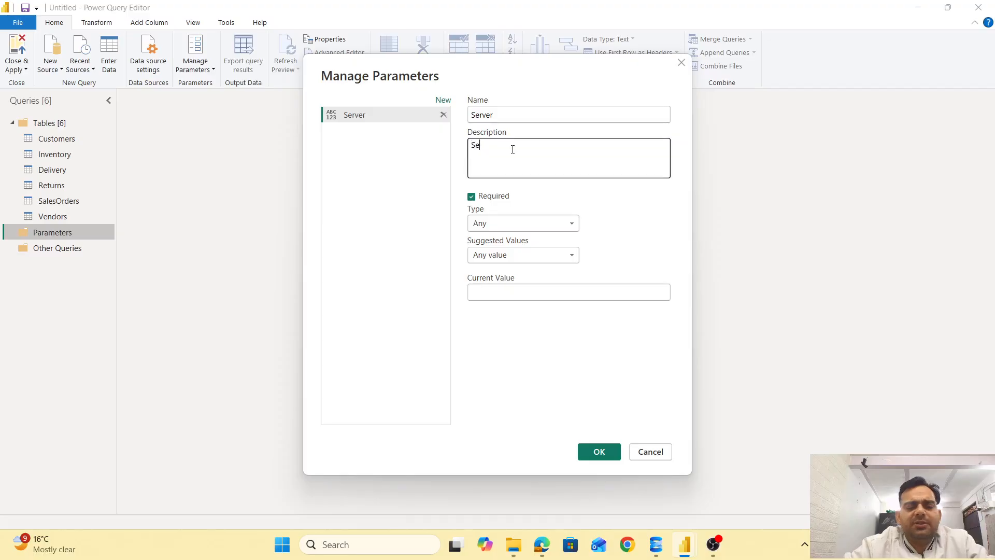
type("rver Name")
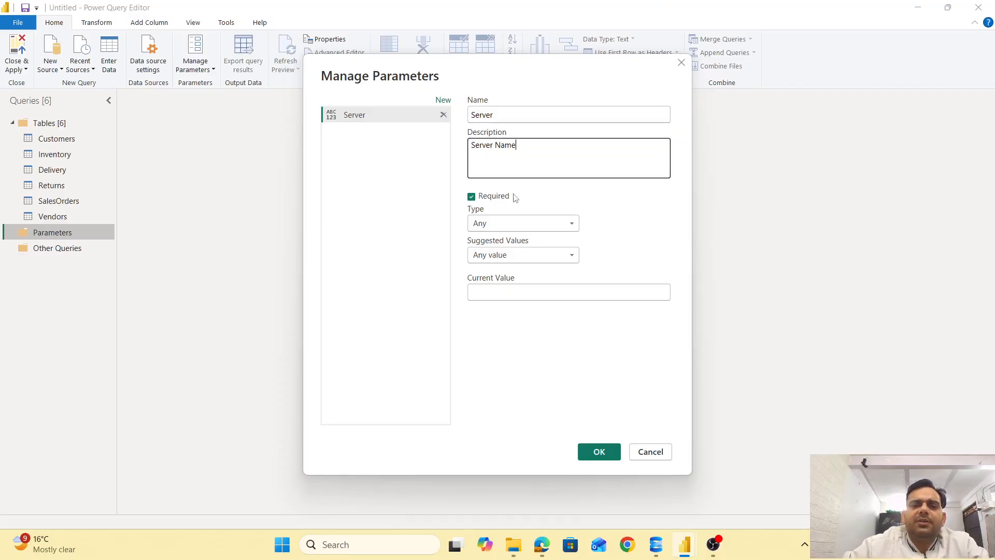
left_click(502, 223)
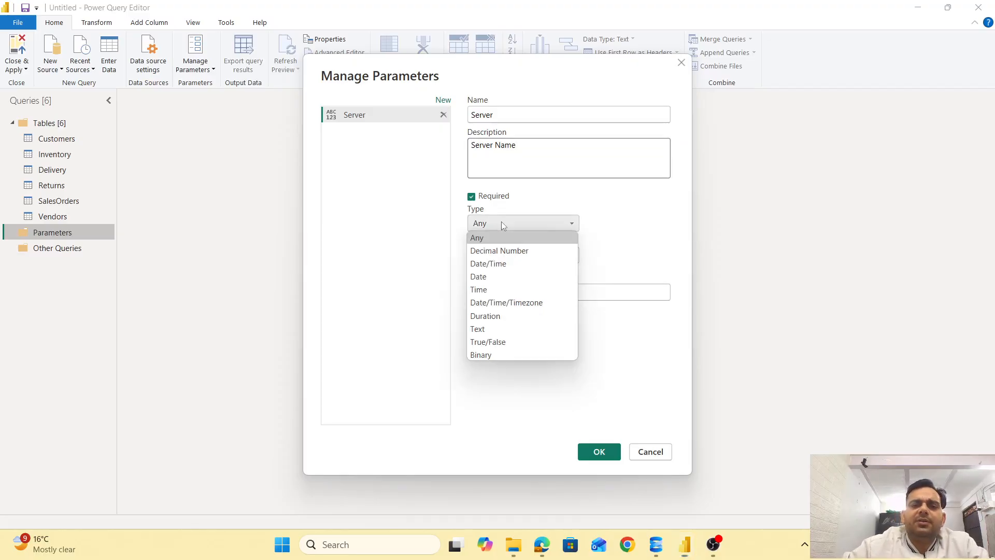
left_click(491, 326)
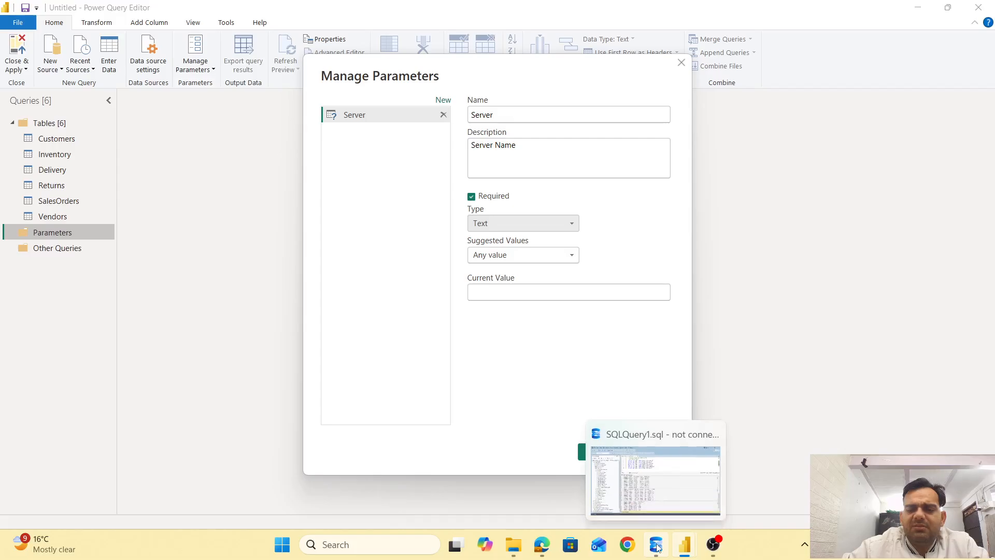
- Switch to SQL Server Management Studio and copy the local server's name from a new connection's properties
left_click(677, 494)
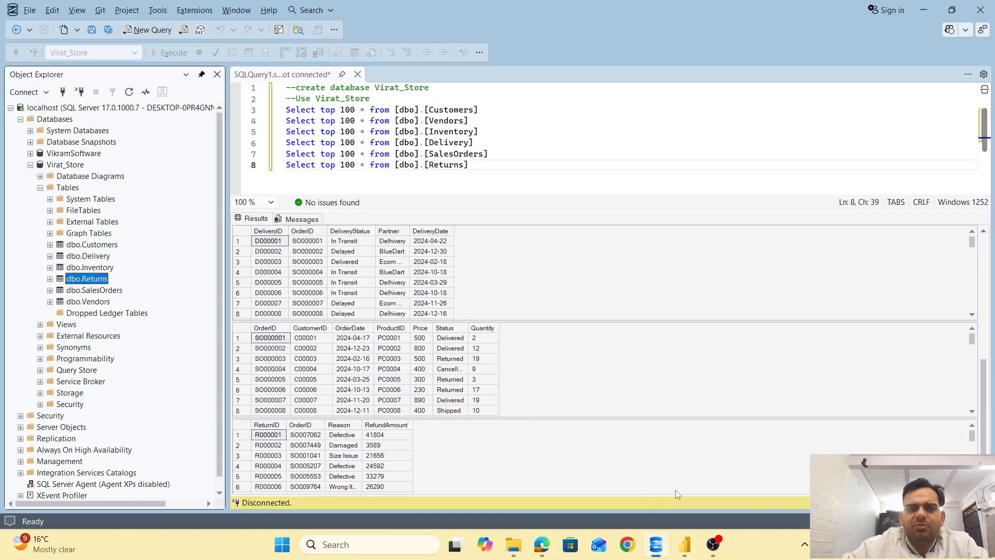
left_click(64, 92)
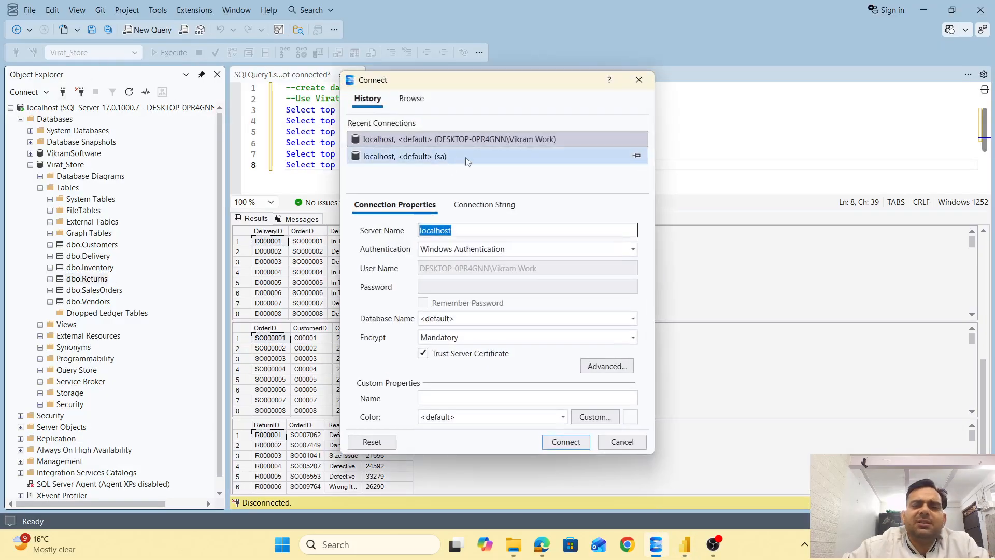
left_click(417, 100)
left_click(358, 124)
left_click(354, 124)
left_click(438, 137)
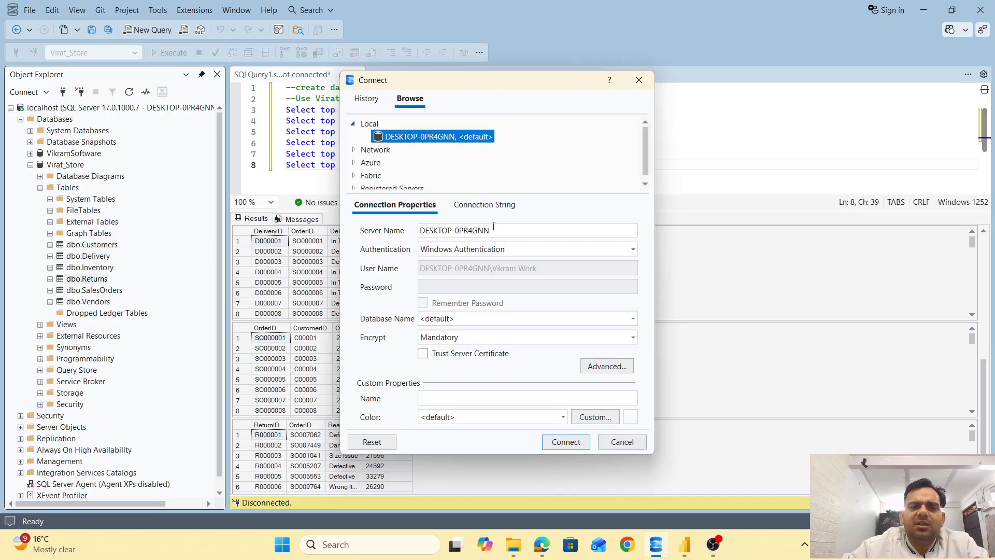
left_click(510, 230)
double_click(510, 230)
key("ctrl+c")
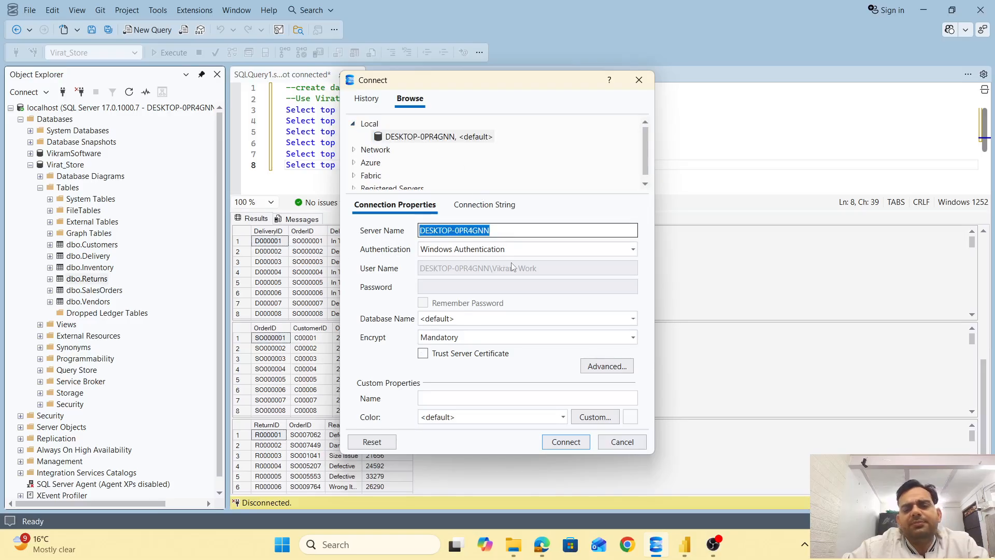
- Back in Power Query Editor, set the Server parameter's current value to DESKTOP-0PR4GNN, create it, and widen the query list
key("alt+Tab")
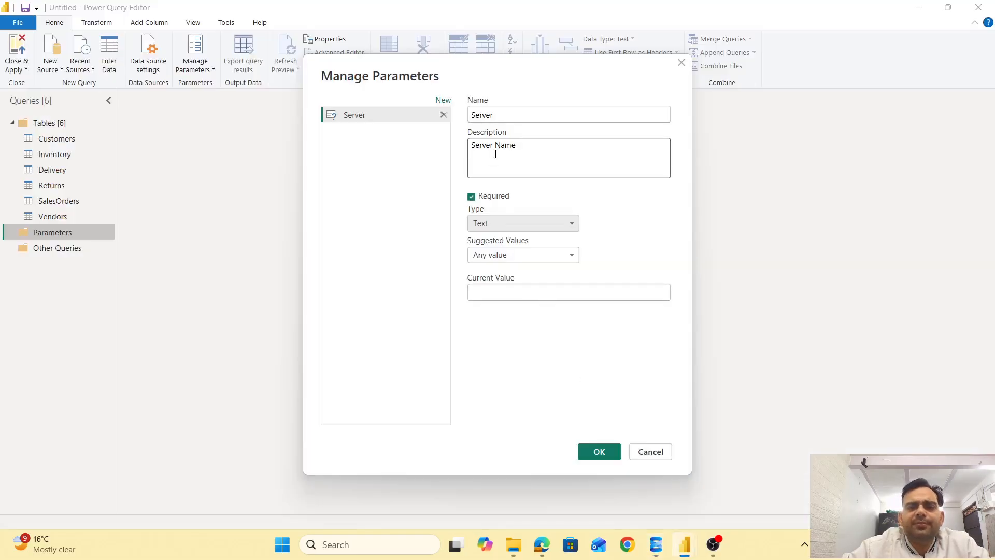
left_click(521, 292)
key("ctrl+v")
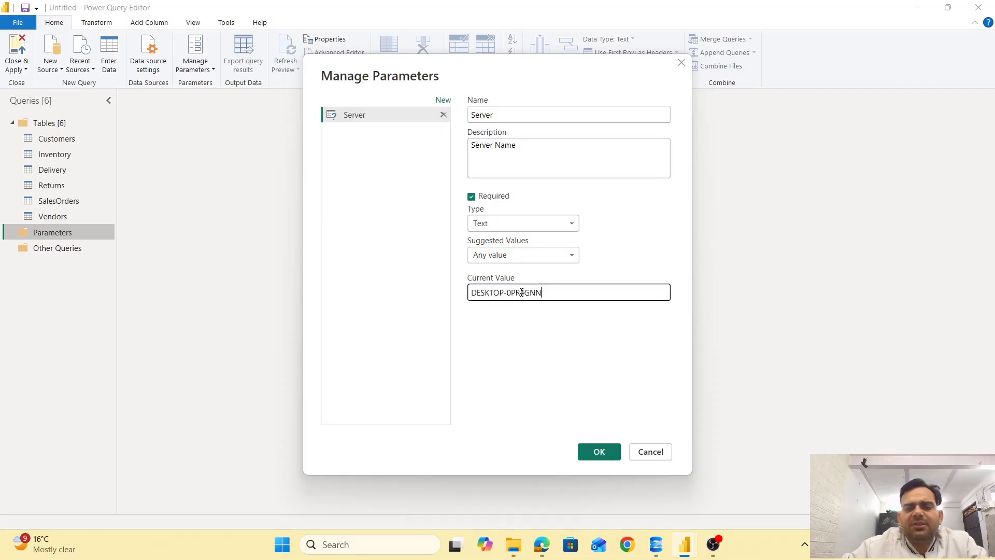
left_click(597, 451)
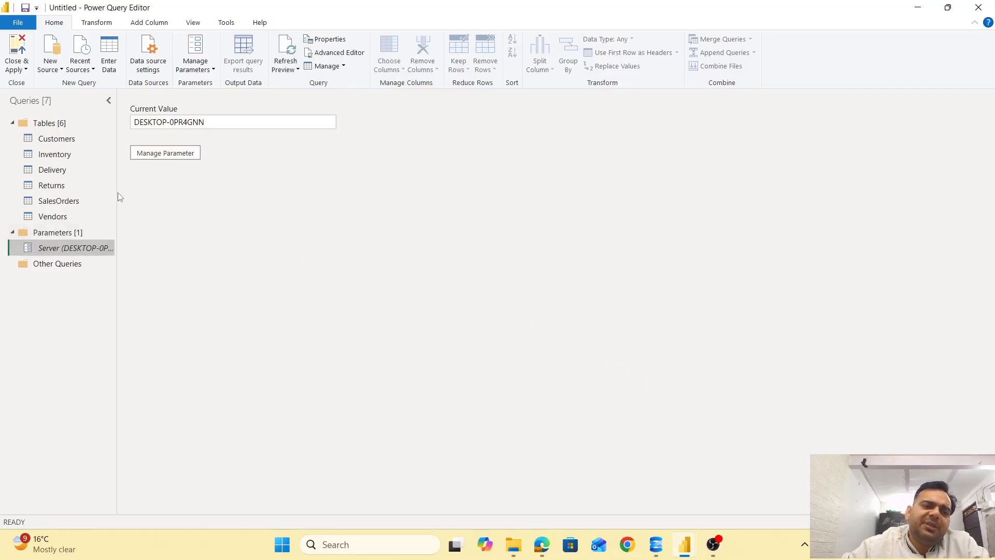
left_click_drag(118, 196, 142, 196)
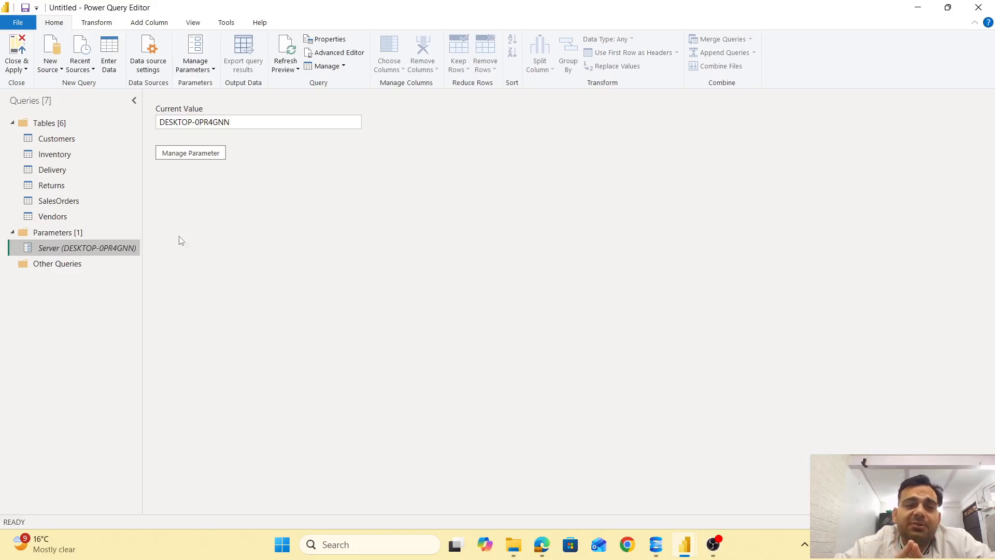
- Try appending D1 to the Server parameter's current value, and remove the addition again
left_click(242, 122)
type("D1")
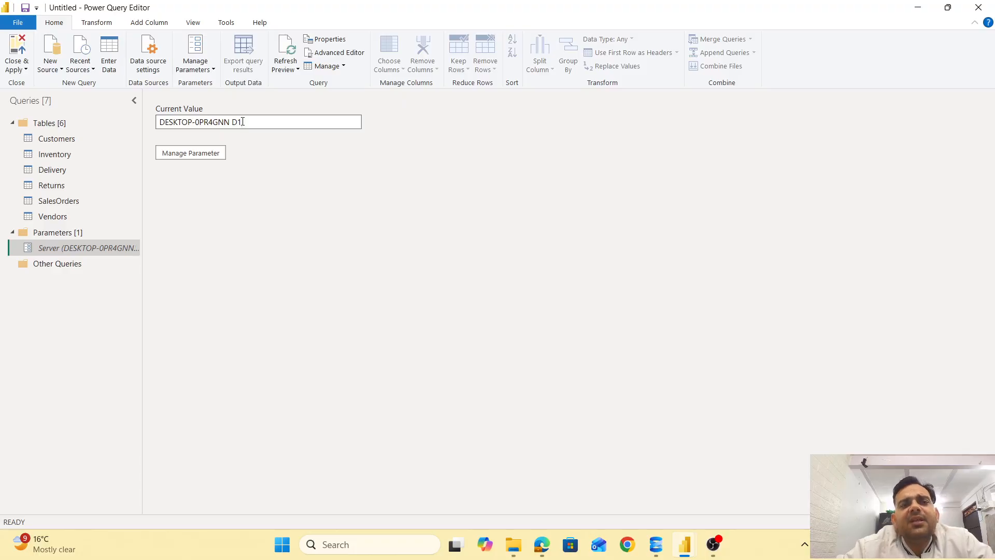
key("BackSpace")
key("BackSpace")
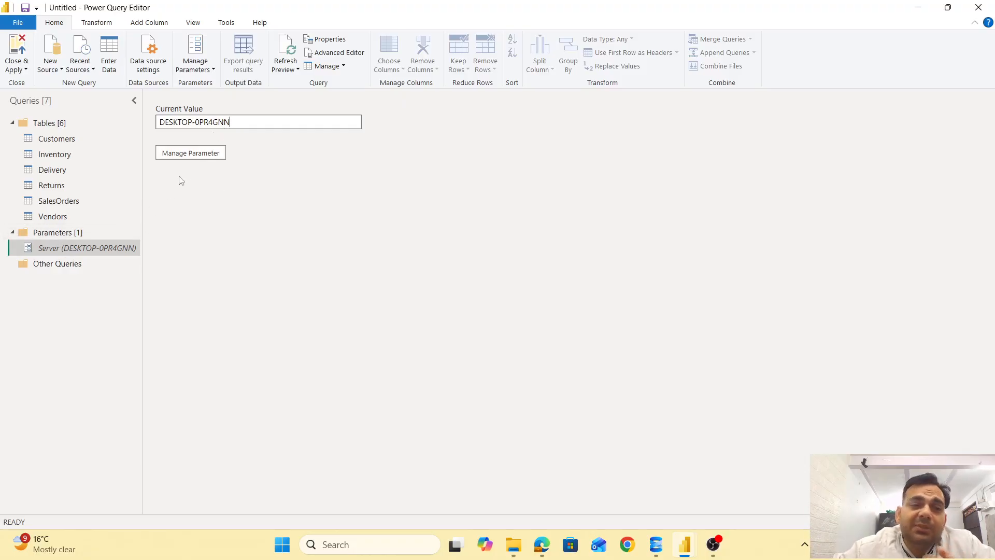
- Examine the Customers query's M code in the Advanced Editor for its server source, and leave without changes
left_click(68, 140)
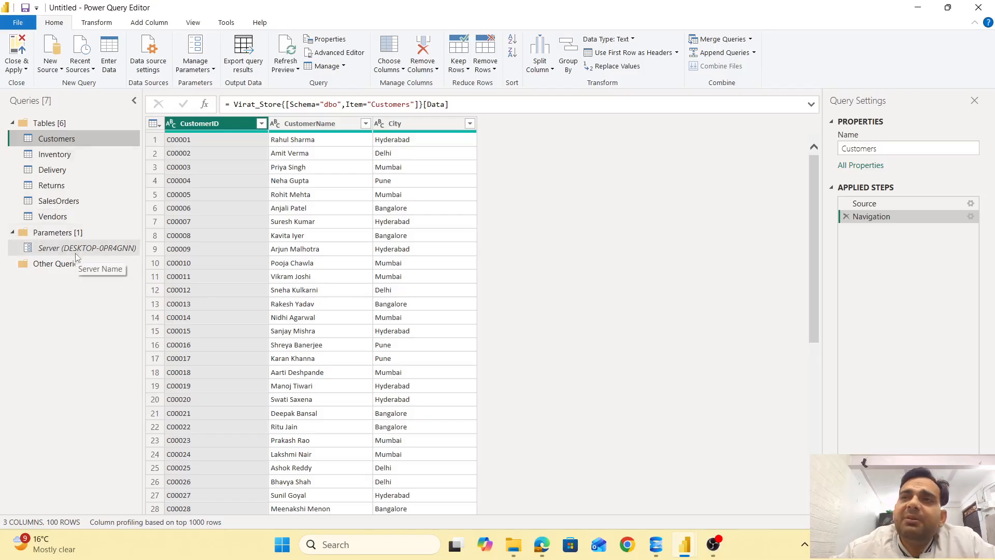
left_click(334, 52)
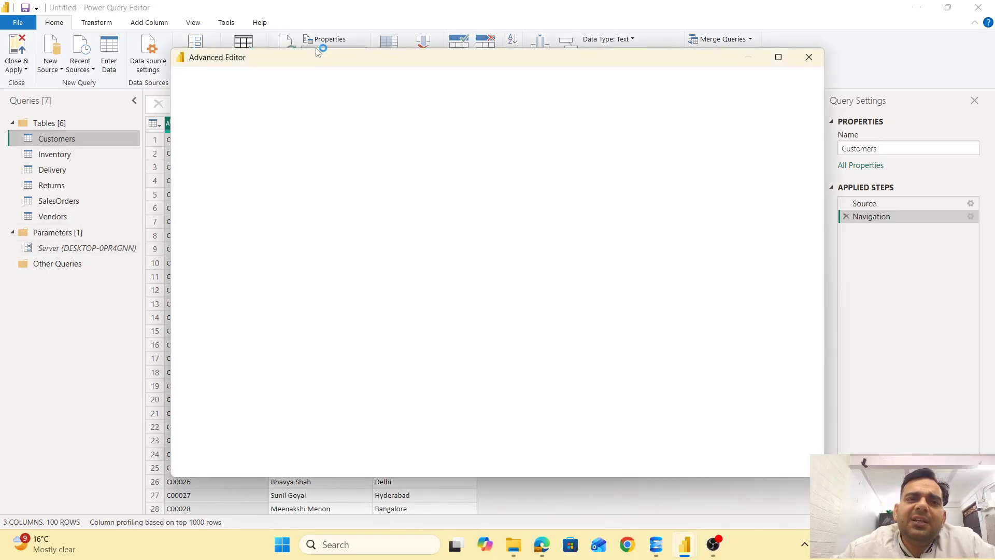
left_click_drag(361, 65, 353, 91)
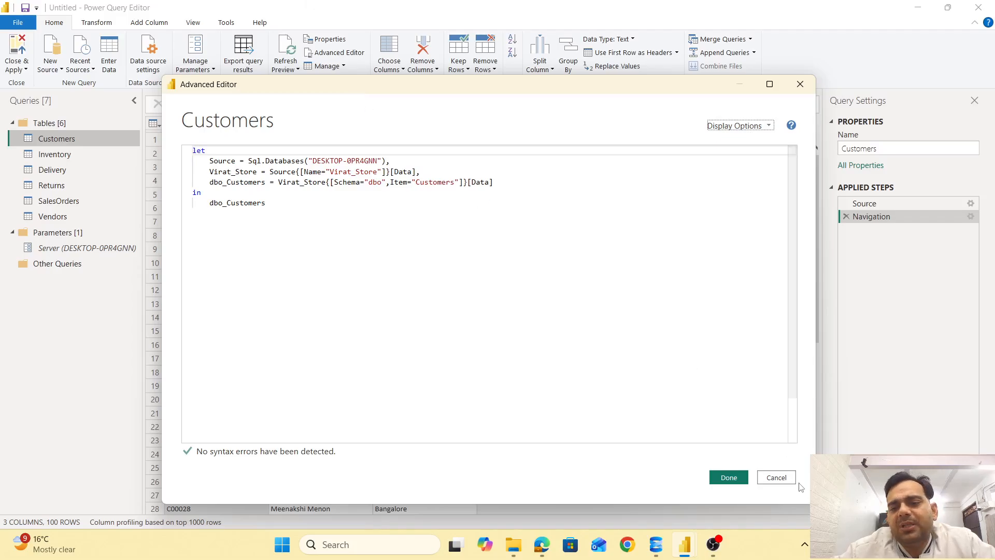
left_click(776, 477)
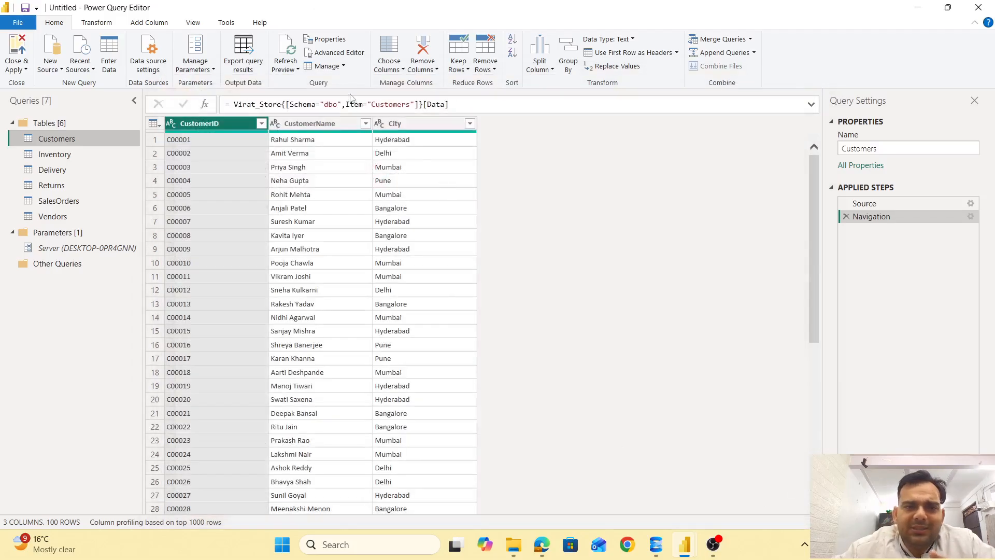
- In the Customers query's M code, replace the hard-coded server name in the Source line with an unquoted reference to Server
left_click(340, 53)
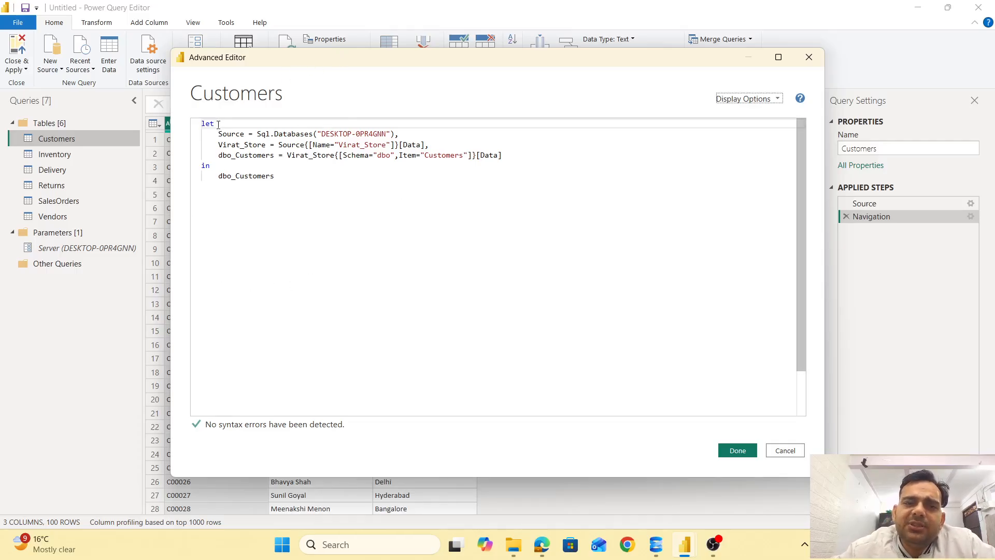
left_click(328, 186)
key("ctrl+a")
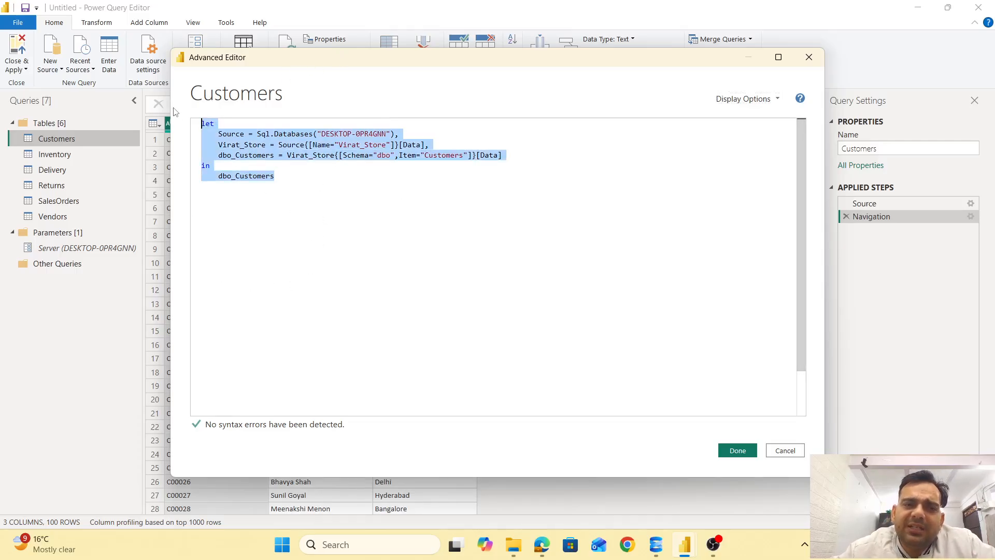
left_click(382, 206)
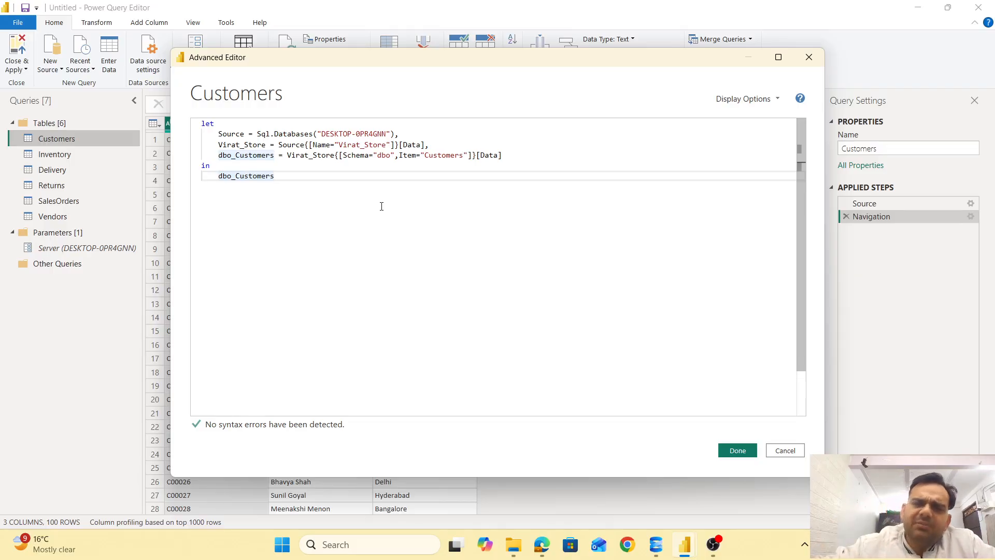
left_click_drag(321, 133, 387, 133)
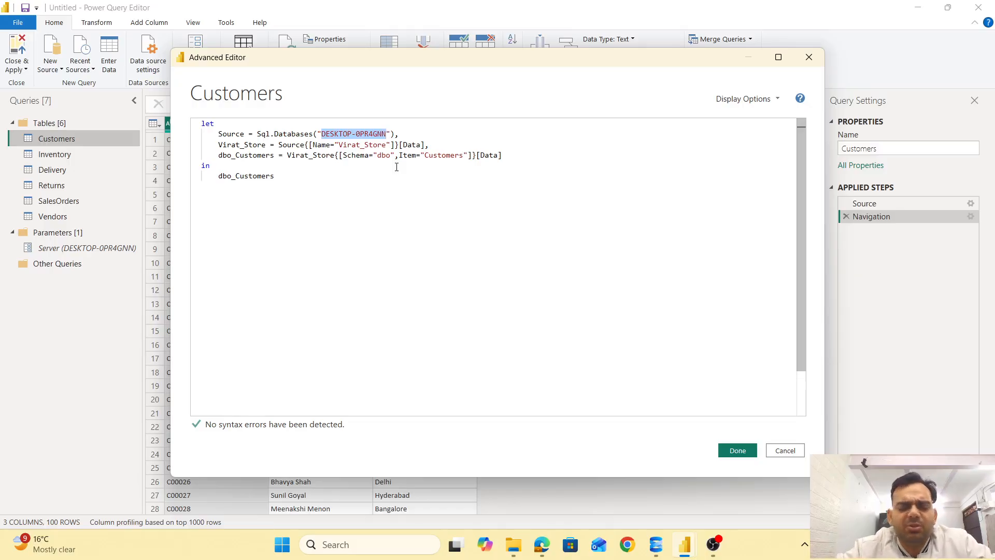
type("Server")
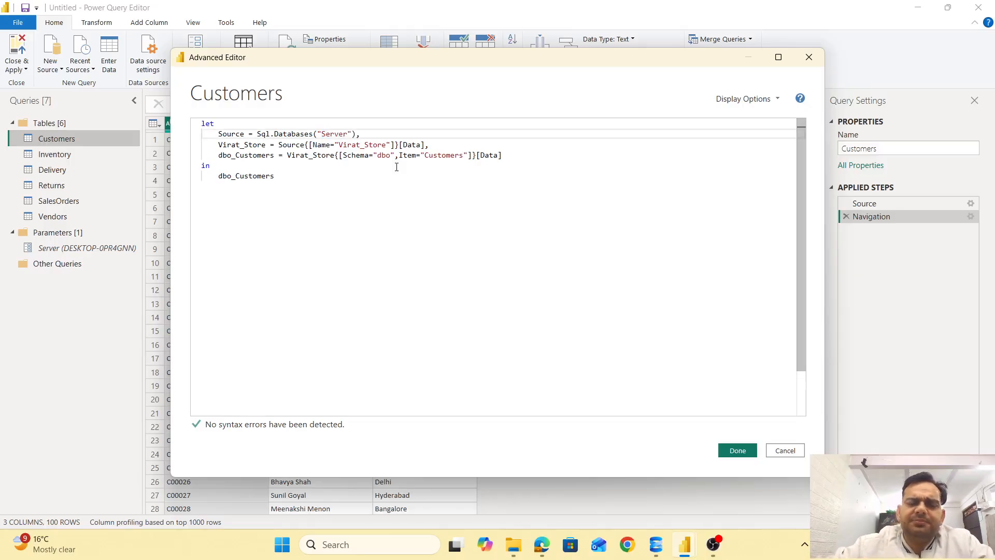
key("Delete")
key("Left")
key("Left")
key("Left")
key("Left")
key("Left")
key("Left")
key("BackSpace")
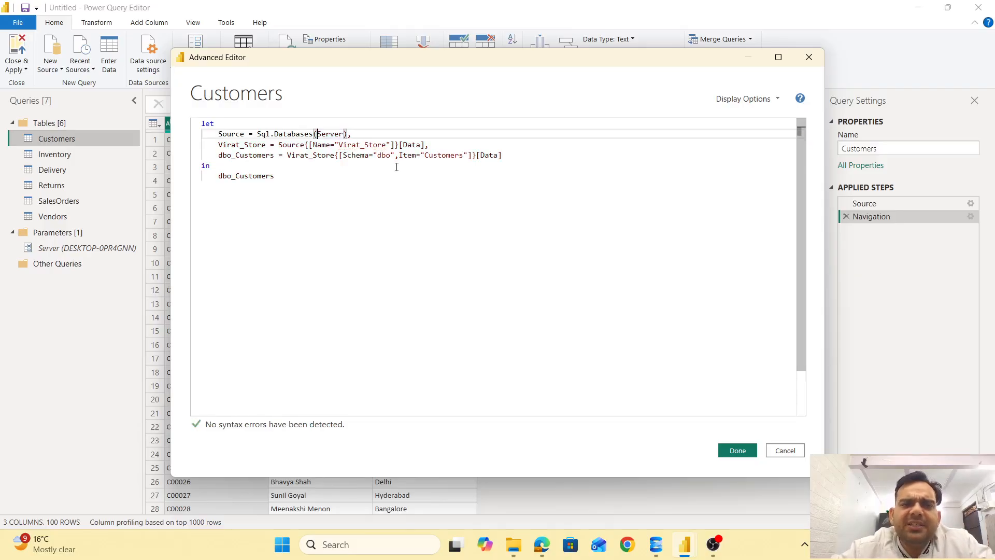
- Re-enter the Sql.Databases argument by choosing the suggested Server parameter, apply the code, and view the parameter's current value
key("Right")
key("Right")
key("Right")
key("Right")
key("Right")
key("Right")
key("Right")
key("Right")
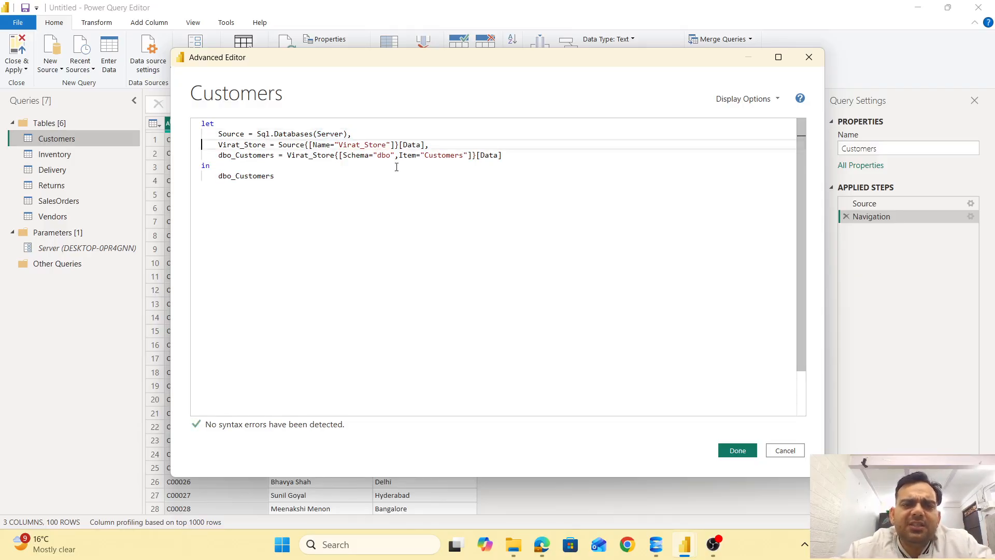
key("Left")
key("Left")
key("BackSpace")
key("BackSpace")
key("BackSpace")
key("BackSpace")
key("BackSpace")
key("BackSpace")
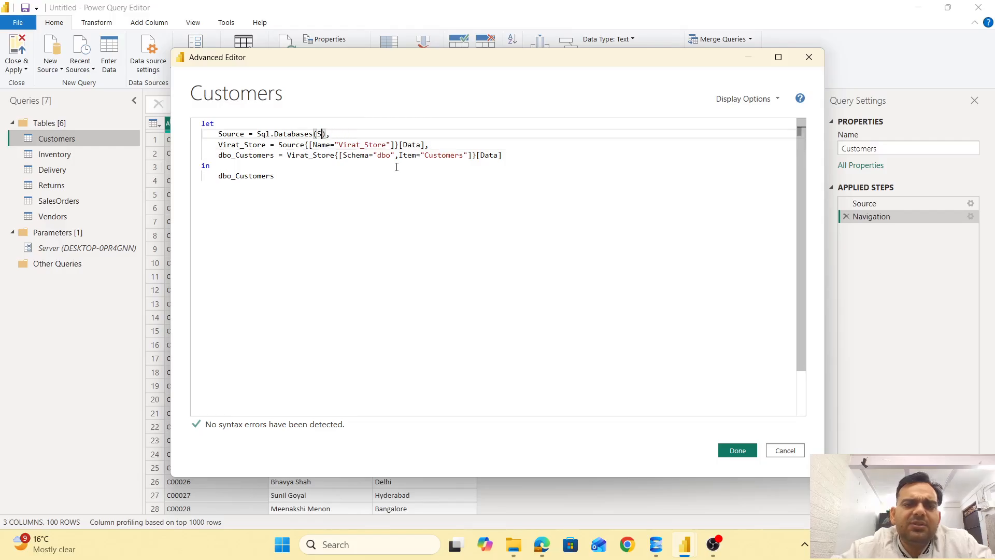
type("se")
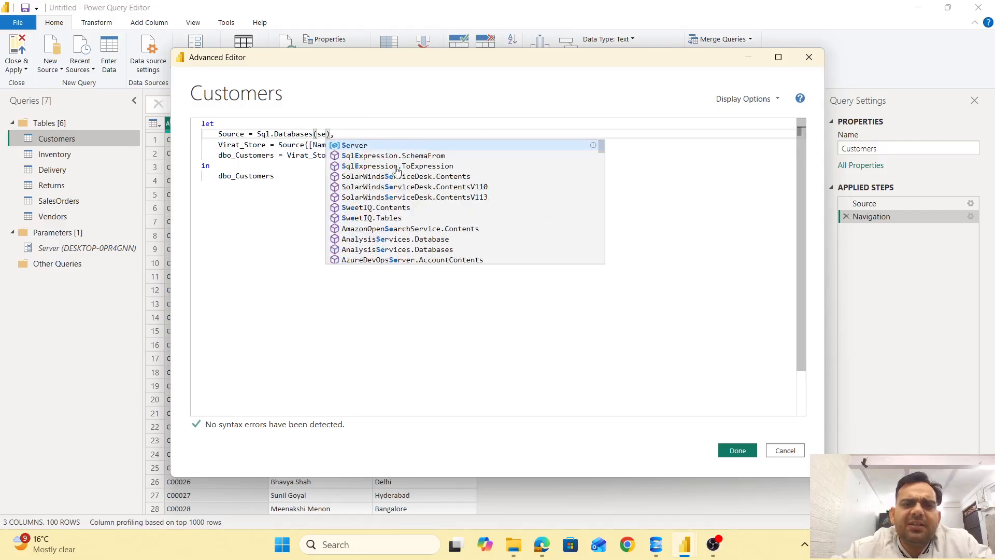
left_click(346, 146)
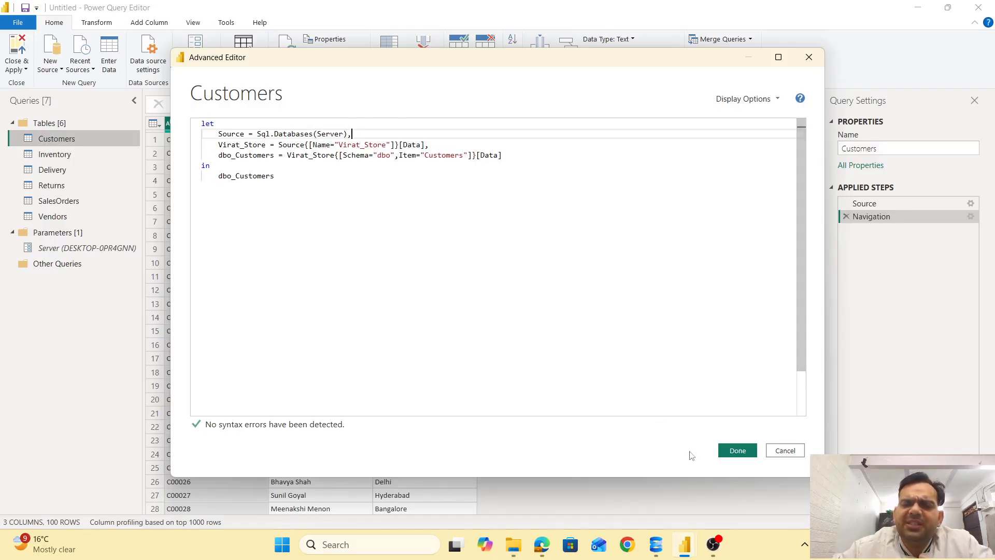
left_click(739, 452)
left_click(115, 250)
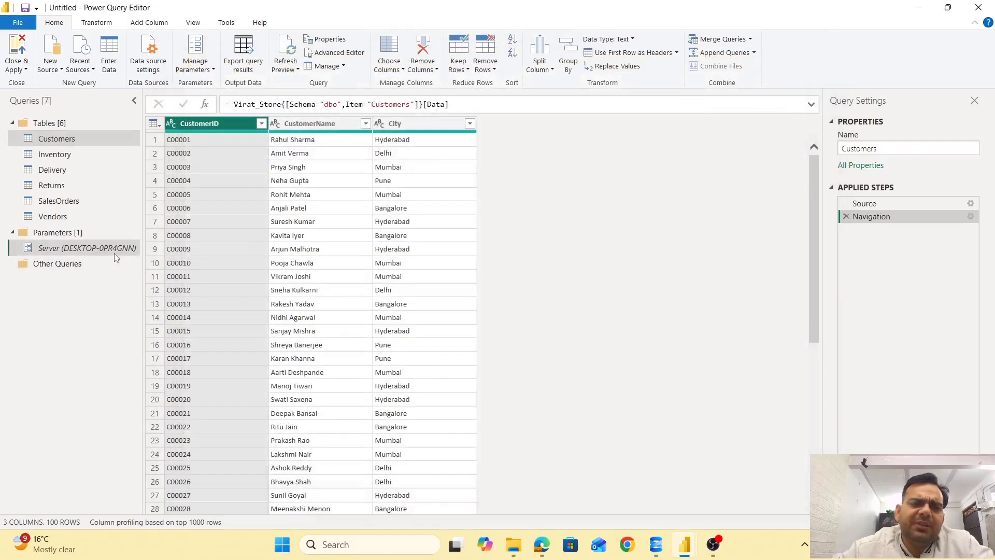
left_click(248, 123)
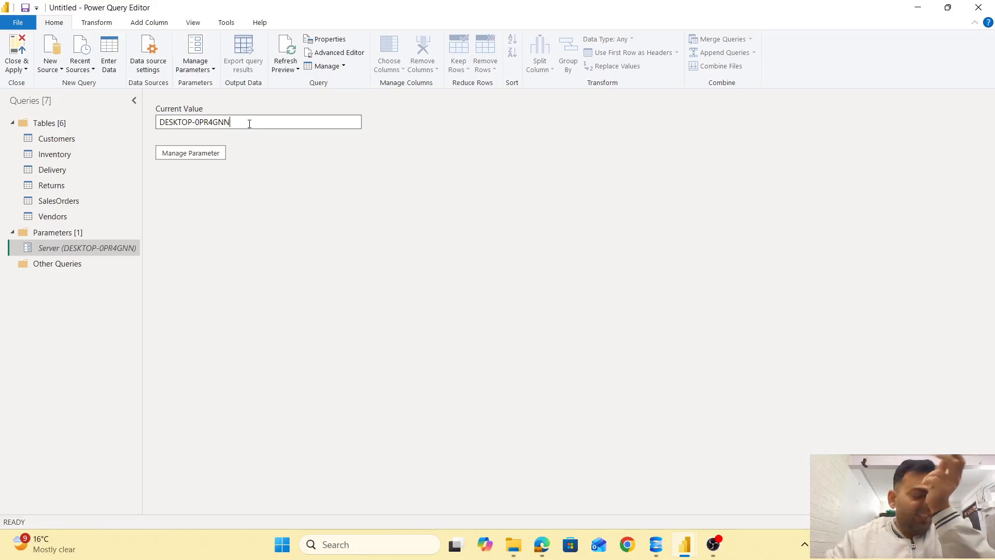
- Start a new parameter in the Parameters group, named DB with the description Database Name
right_click(60, 234)
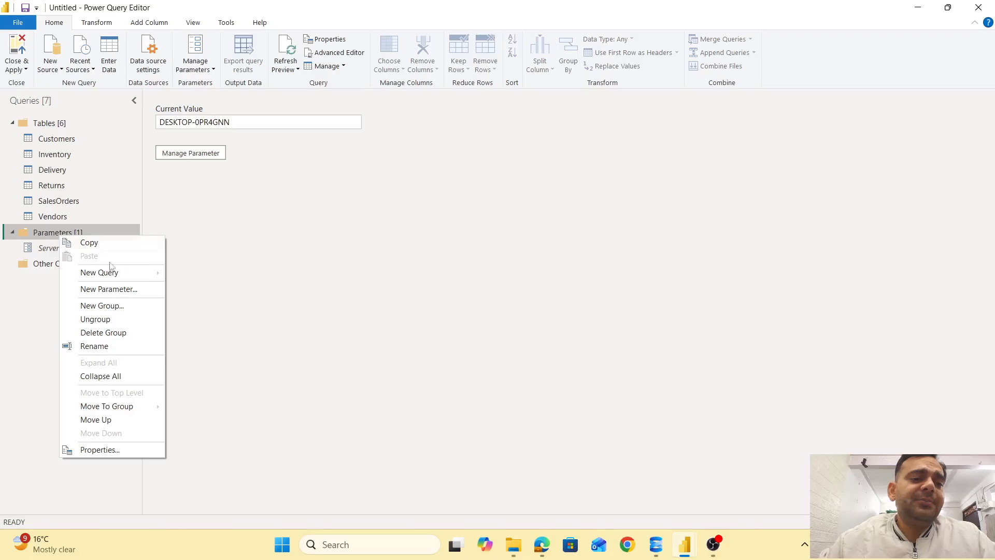
left_click(138, 289)
double_click(535, 114)
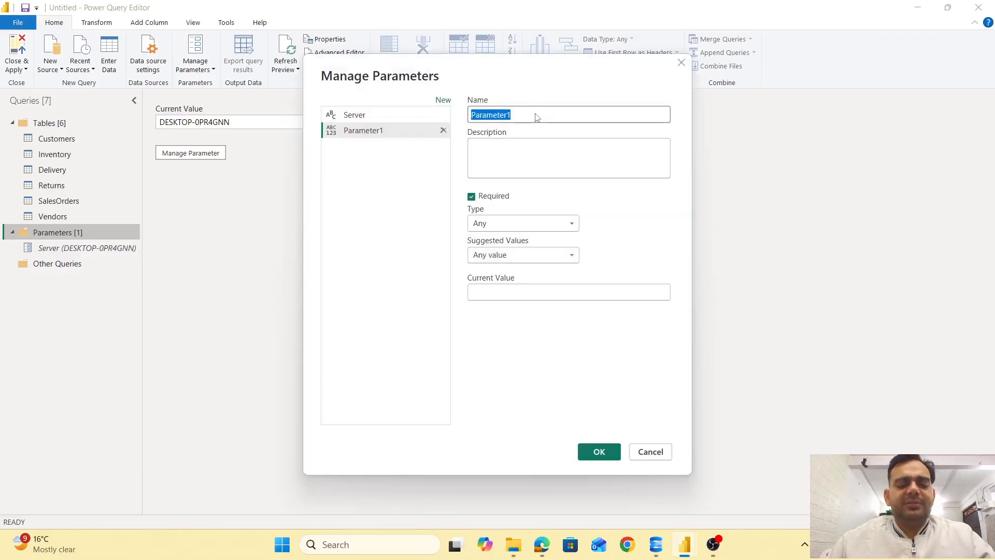
type("DB")
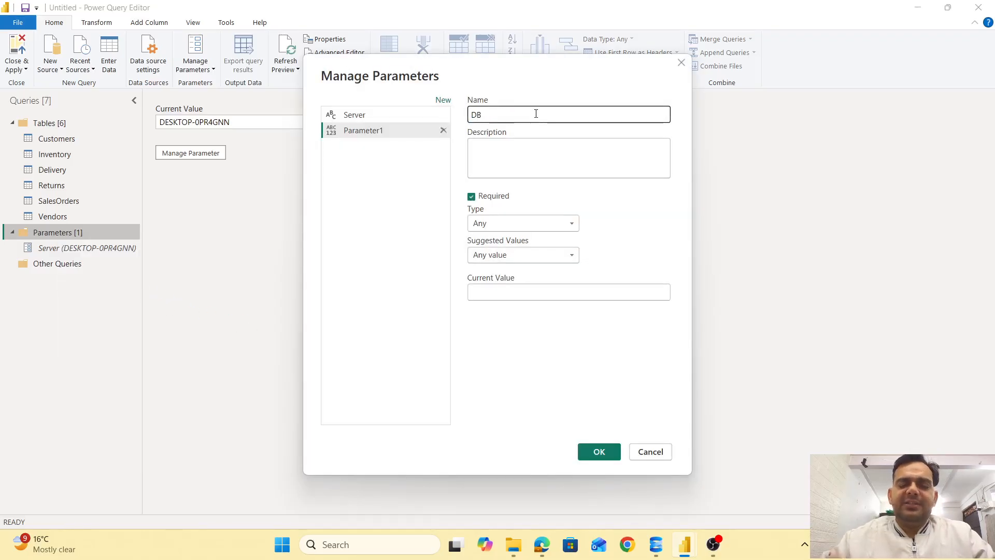
left_click(541, 159)
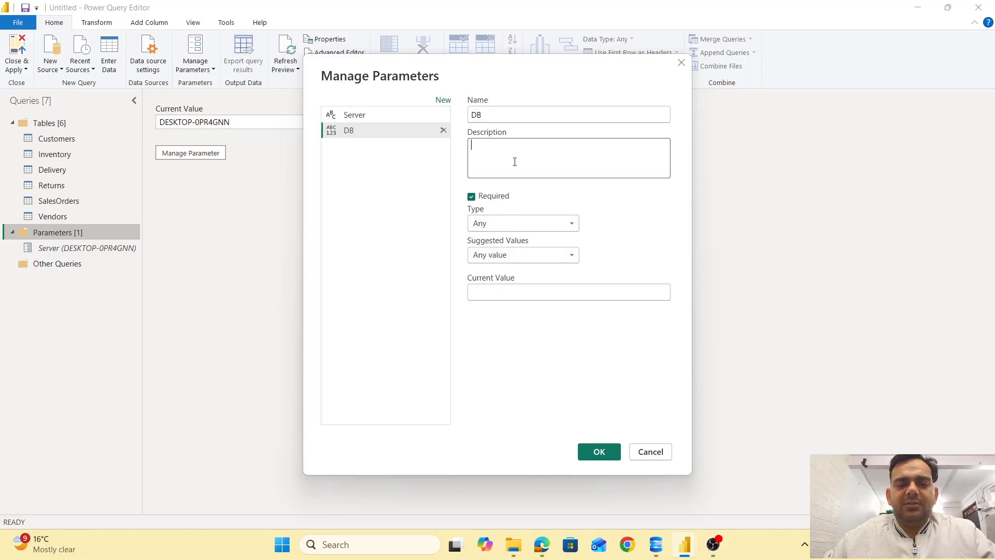
type("Databa")
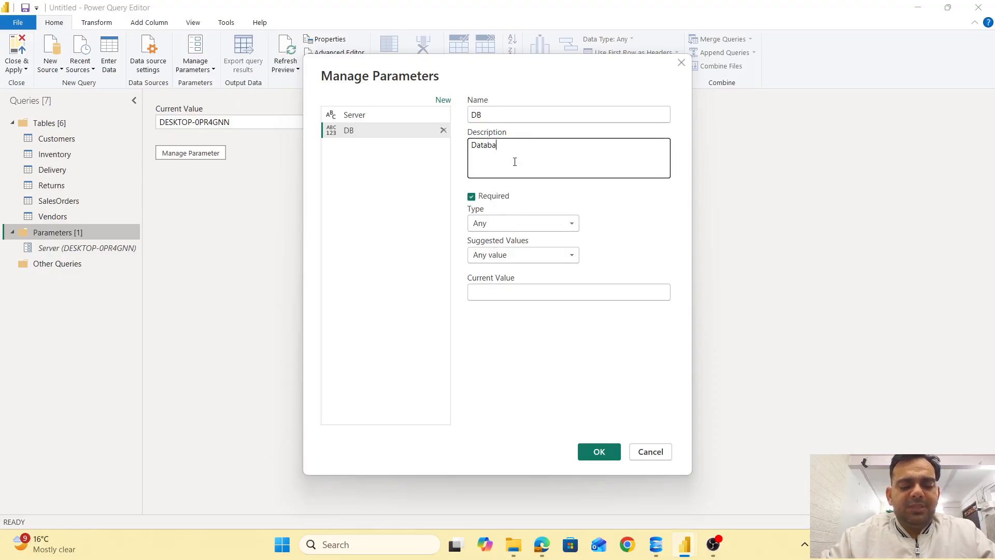
type("se Name")
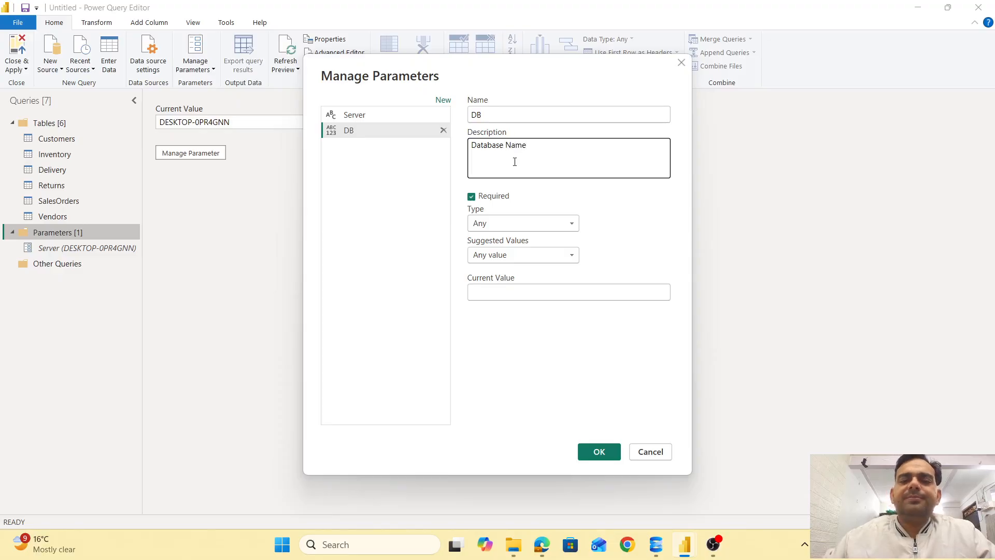
- Switch to SQL Server Management Studio, cancel the open connection dialog, and copy the Virat_Store database's name
left_click(525, 295)
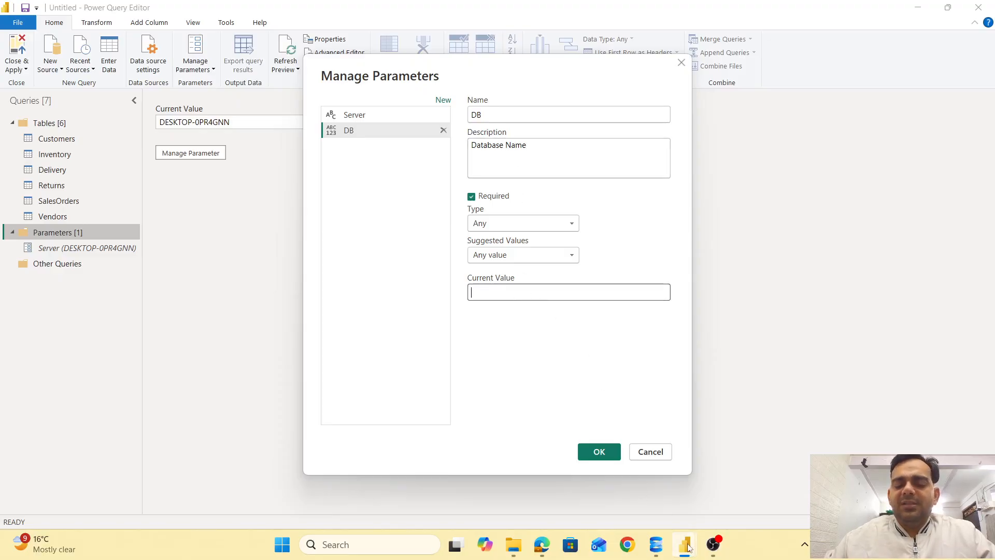
left_click(663, 543)
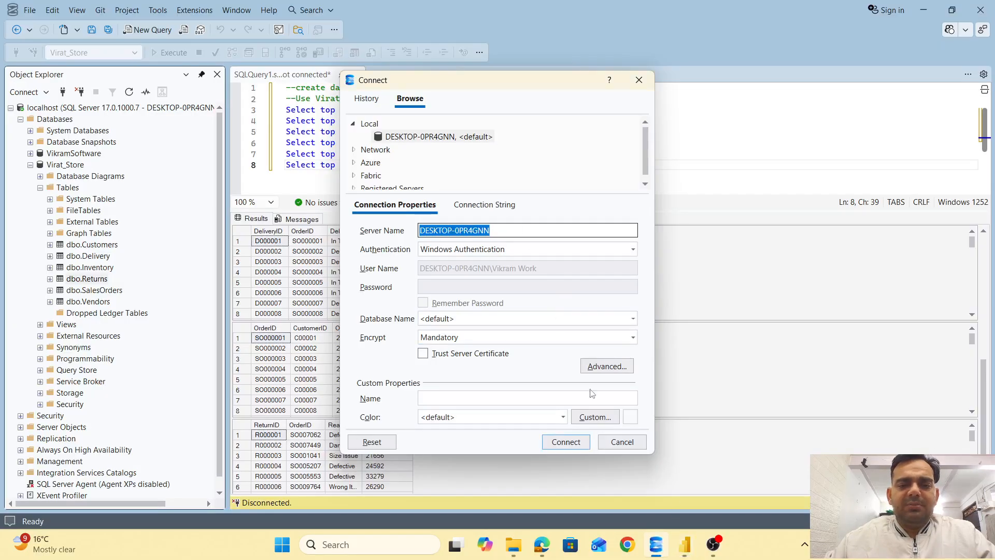
left_click(622, 442)
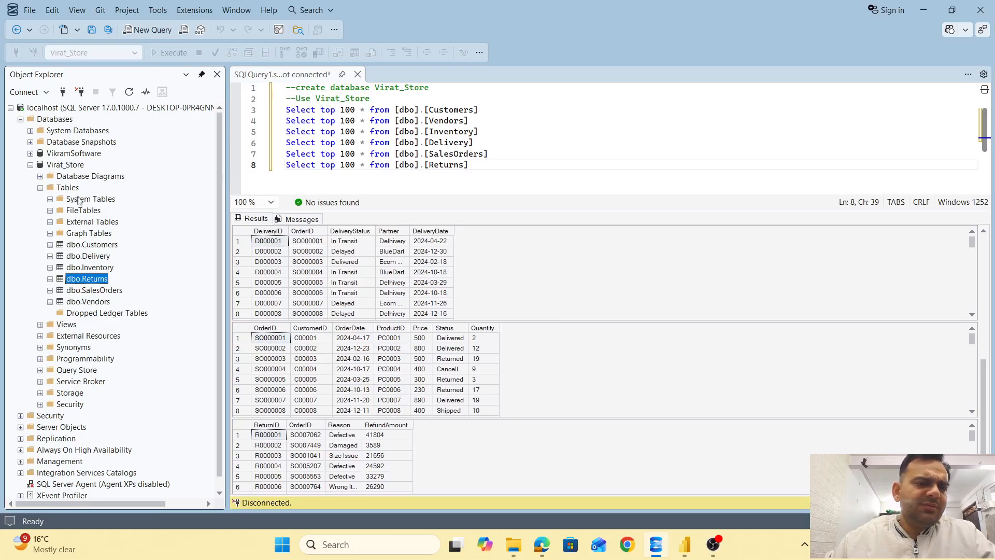
left_click(69, 167)
left_click(69, 165)
key("ctrl+c")
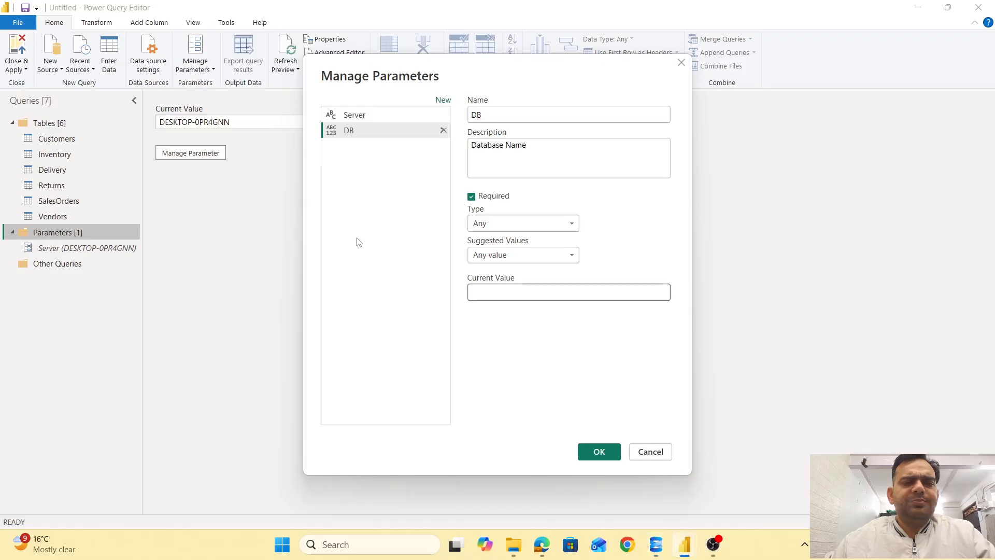
- Back in Power Query Editor, set the DB parameter's current value to Virat_Store and create it
left_click(539, 290)
key("ctrl+v")
left_click(606, 449)
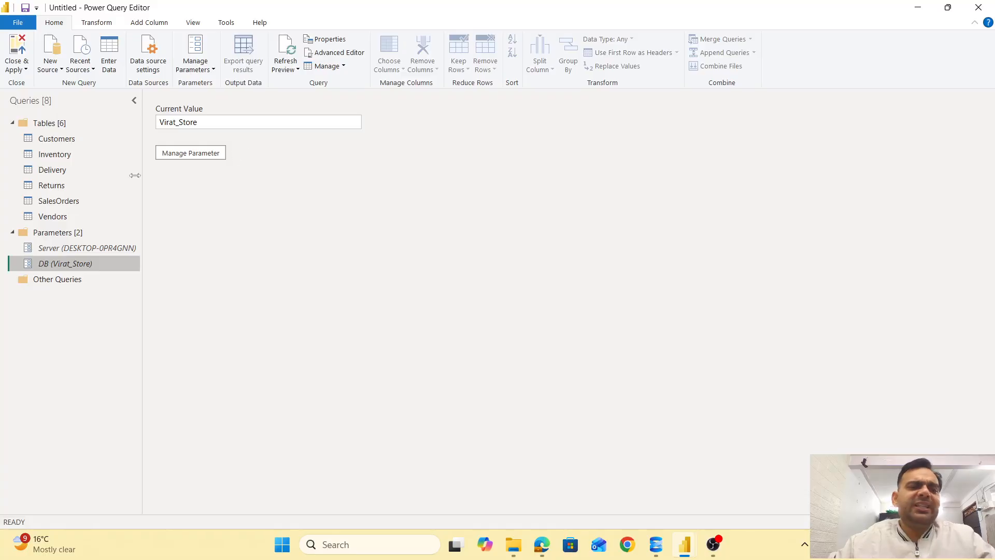
- In the Customers query's M code, replace the quoted database name in the Virat_Store line with DB, and apply the code
left_click(81, 143)
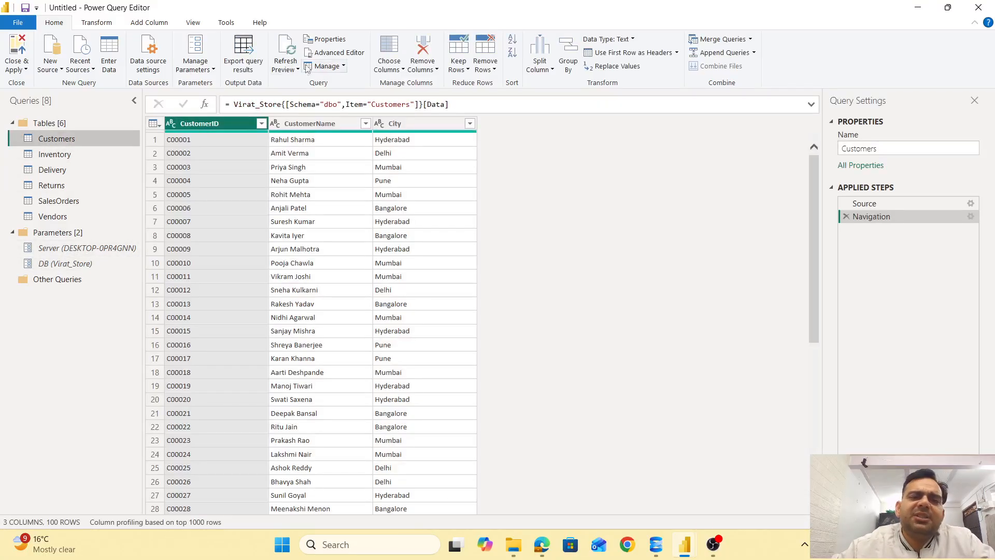
left_click(334, 53)
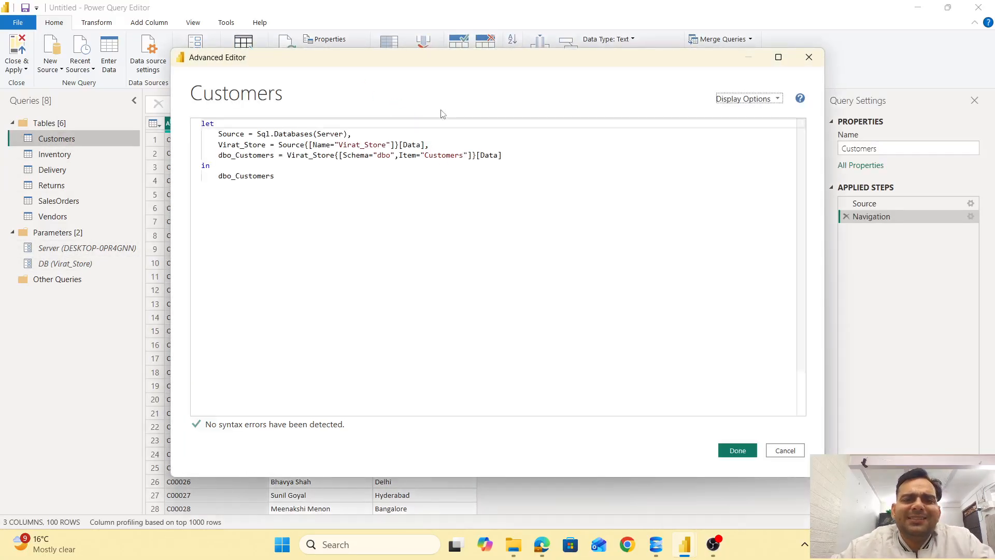
left_click(332, 134)
left_click(447, 155)
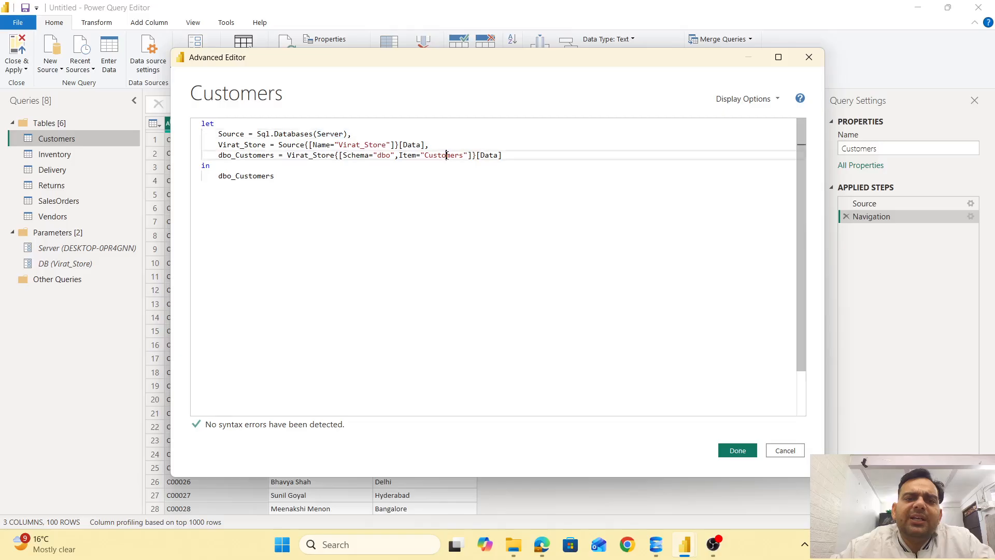
double_click(359, 145)
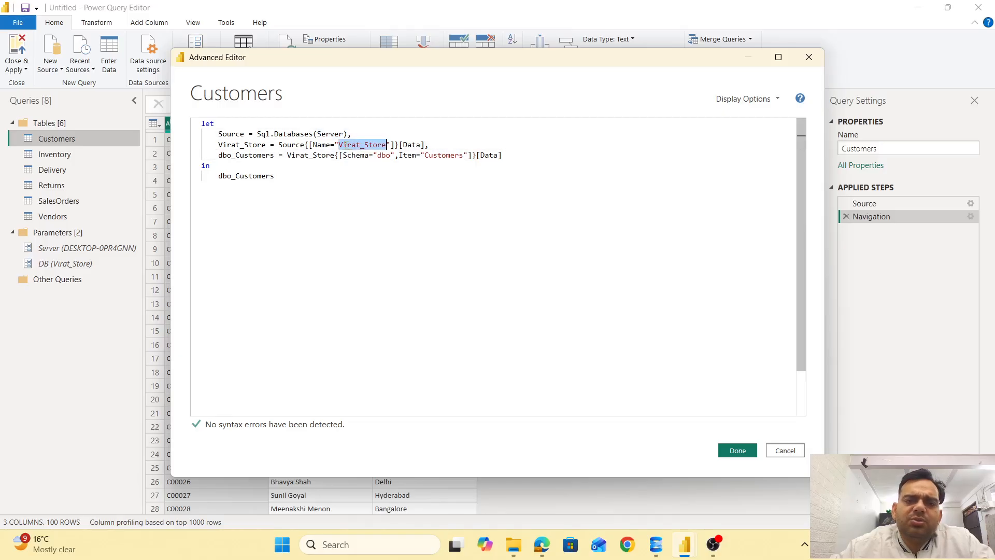
left_click_drag(334, 145, 390, 146)
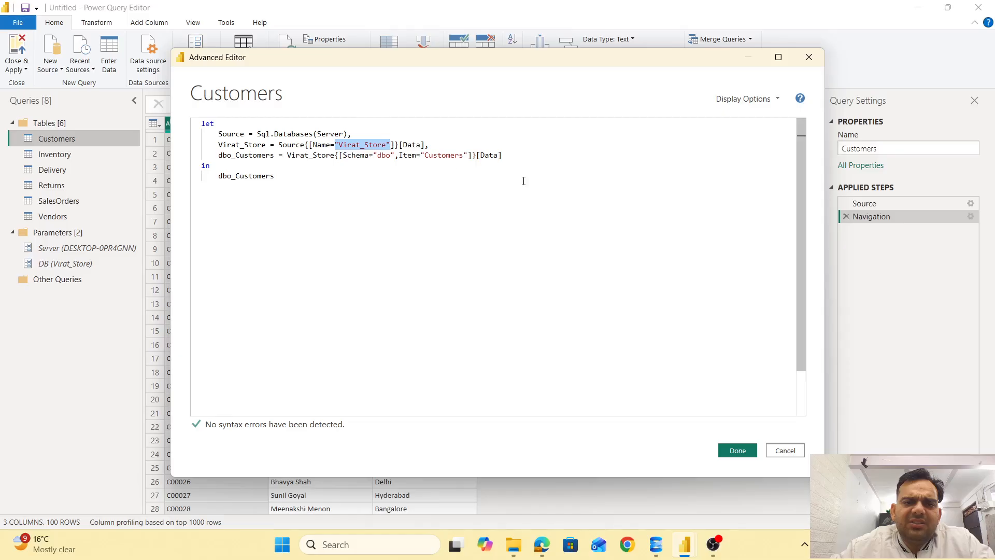
key("BackSpace")
type("DB")
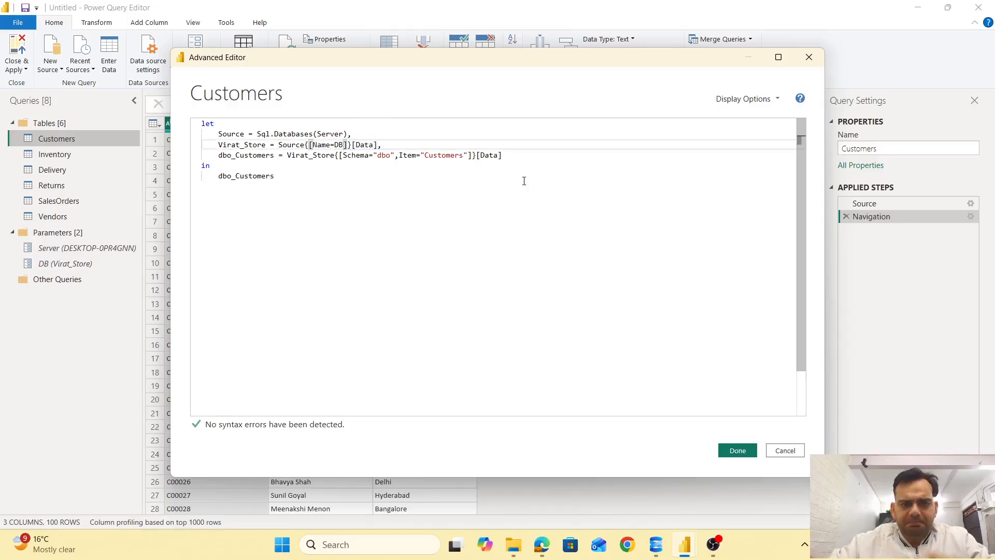
left_click(515, 220)
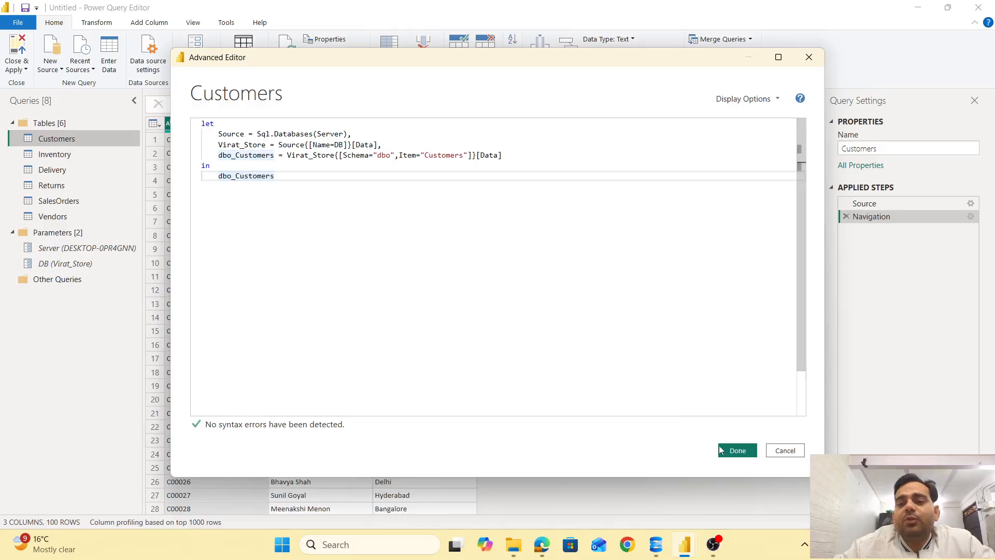
left_click(737, 450)
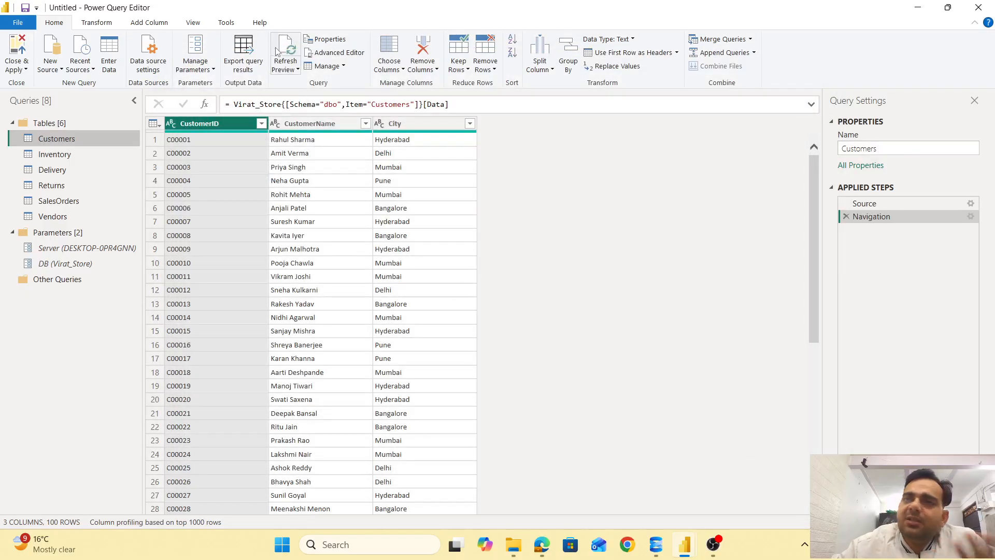
- Open the DB parameter's current value for editing, switch to SQL Server Management Studio, and copy the VikramSoftware database's name
left_click(130, 248)
left_click(65, 263)
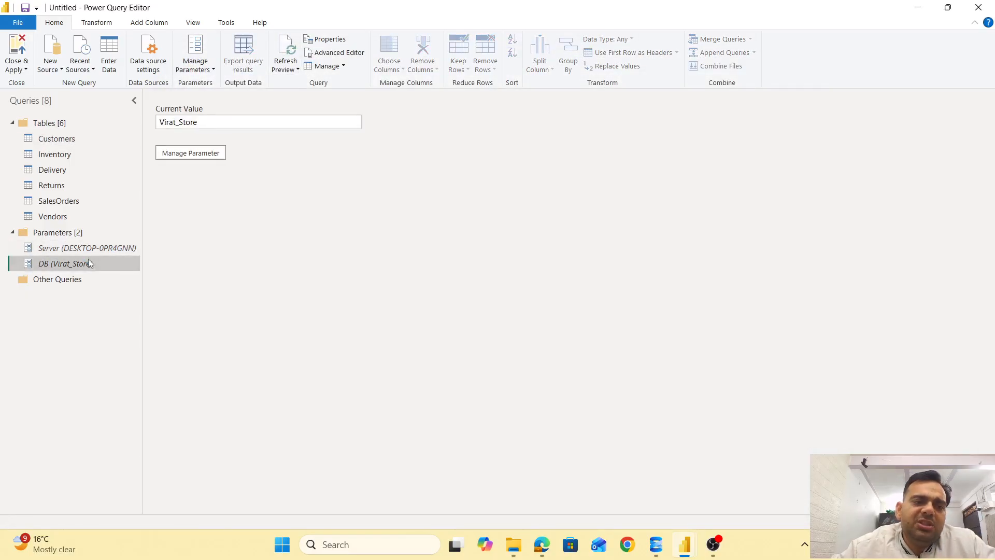
double_click(249, 124)
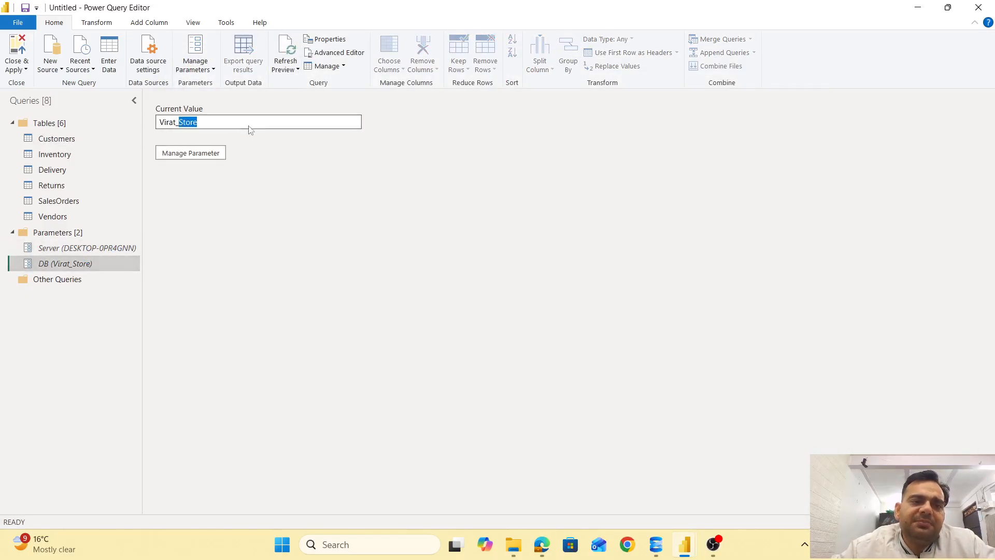
left_click(658, 542)
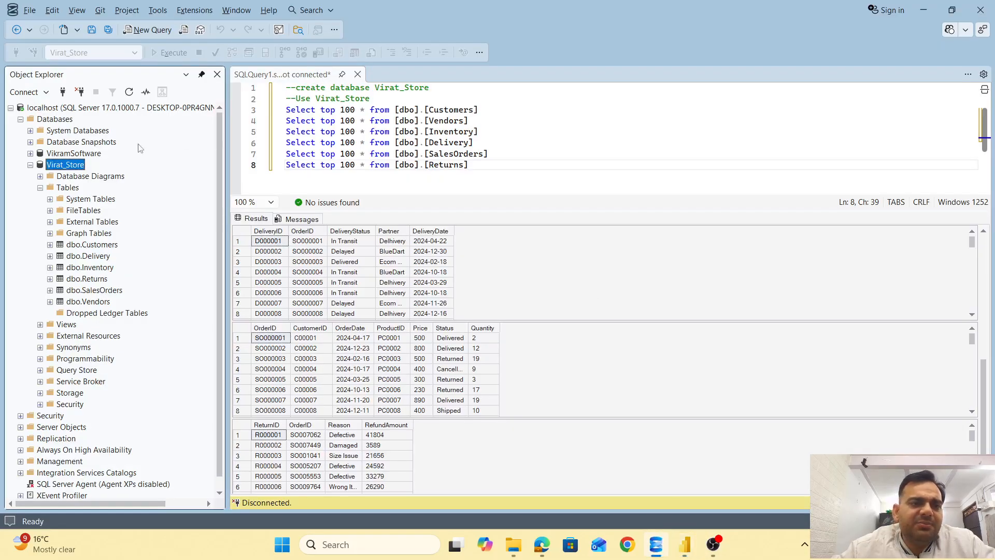
left_click(95, 156)
left_click(96, 158)
key("ctrl+c")
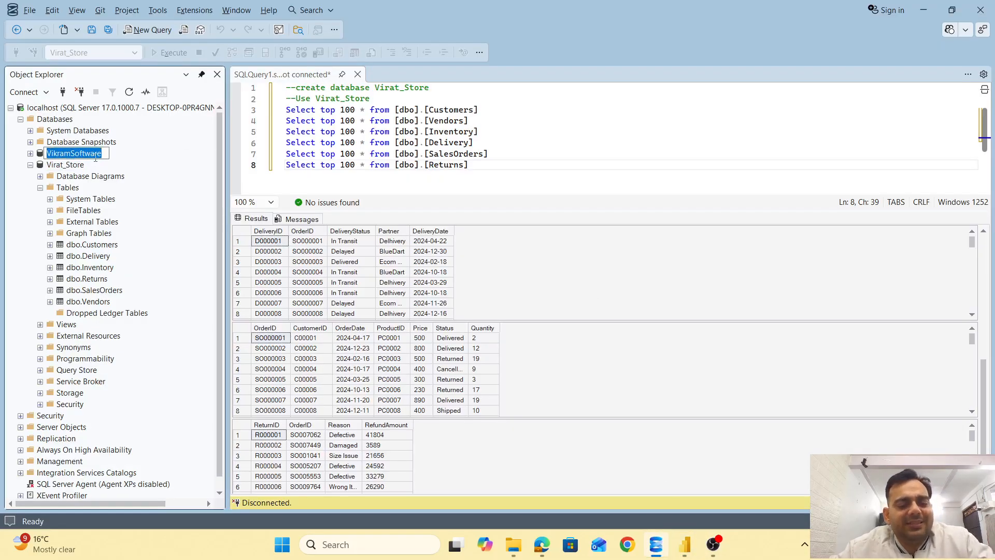
- Leave the VikramSoftware database's name unchanged and expand its Tables folder to examine which tables it holds
key("Escape")
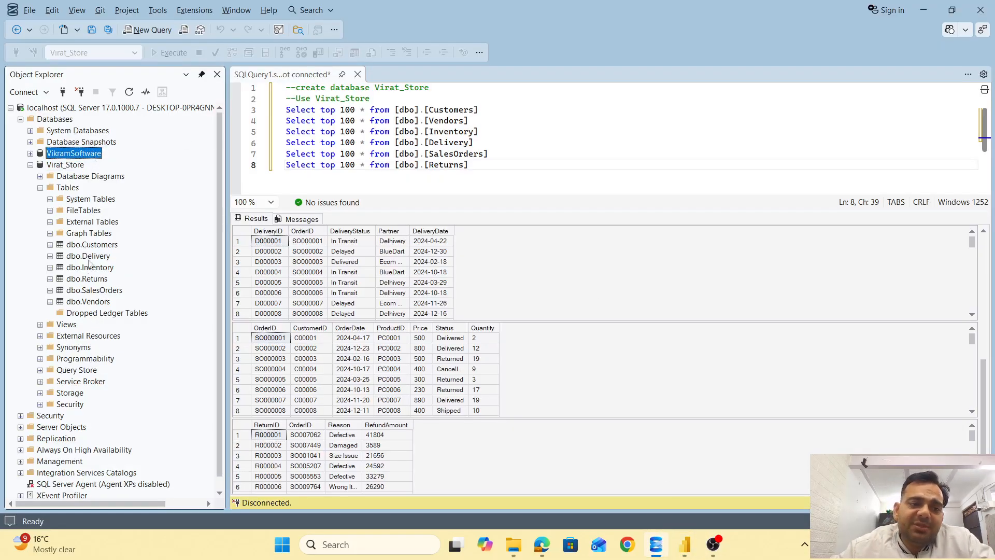
left_click(30, 154)
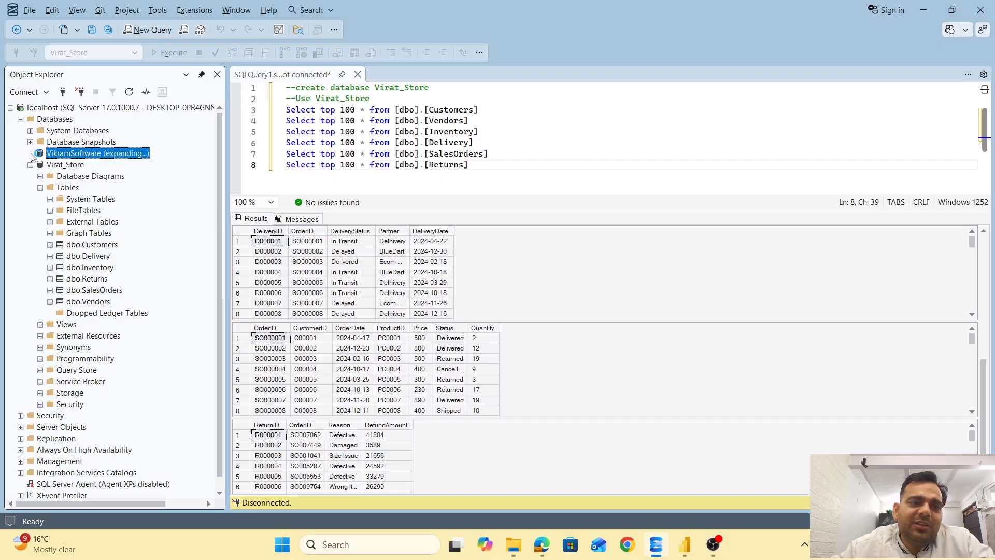
left_click(41, 176)
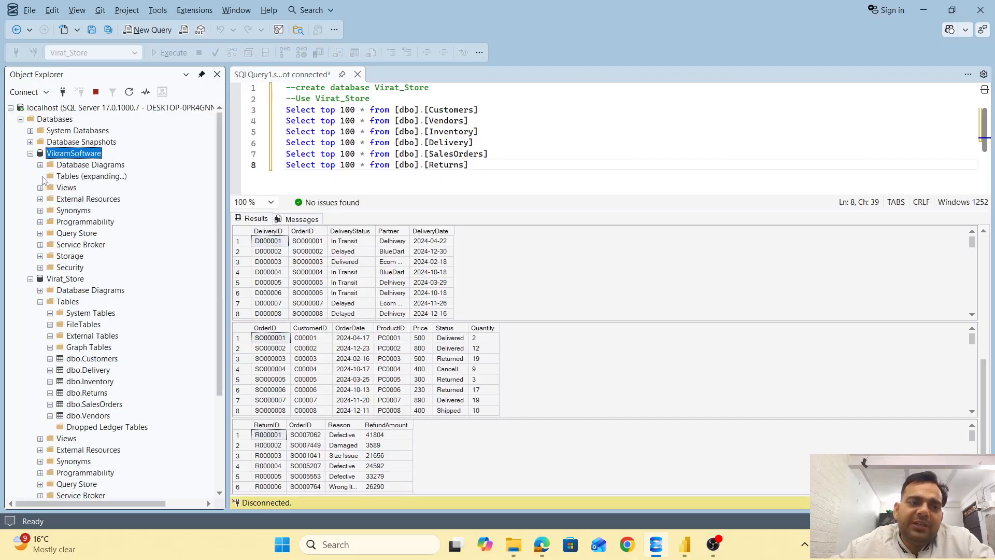
left_click(82, 178)
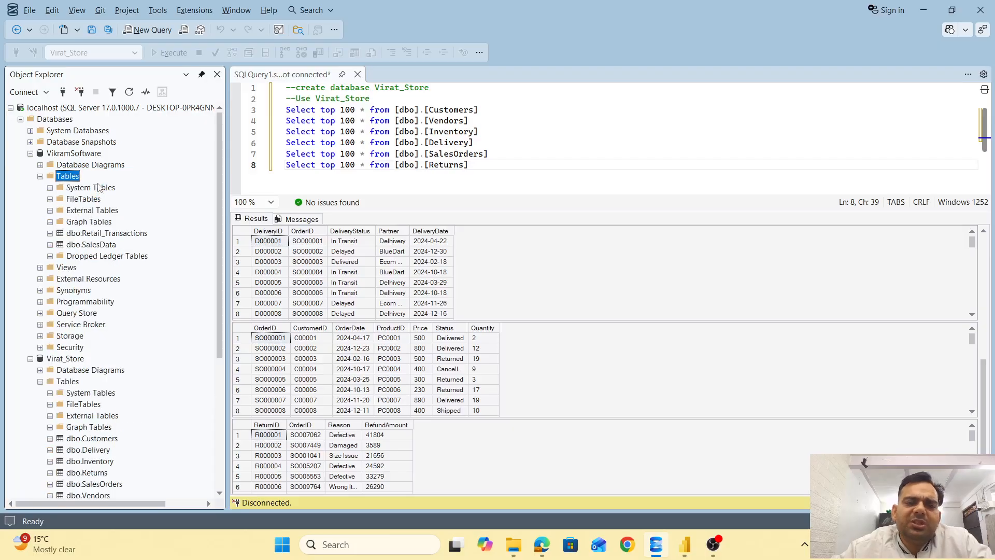
- Return to Power Query Editor and set the DB parameter's current value to VikramSoftware
key("alt+Tab")
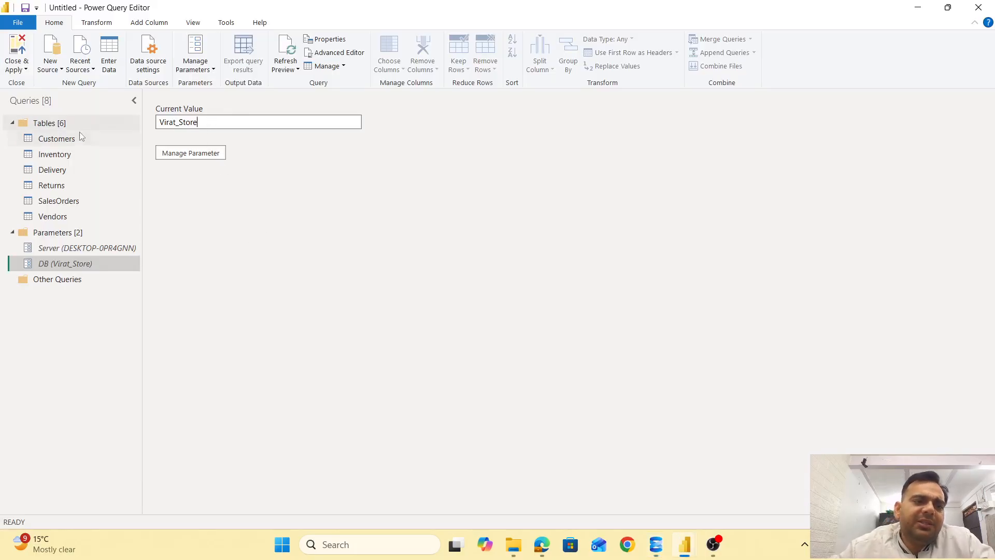
double_click(228, 122)
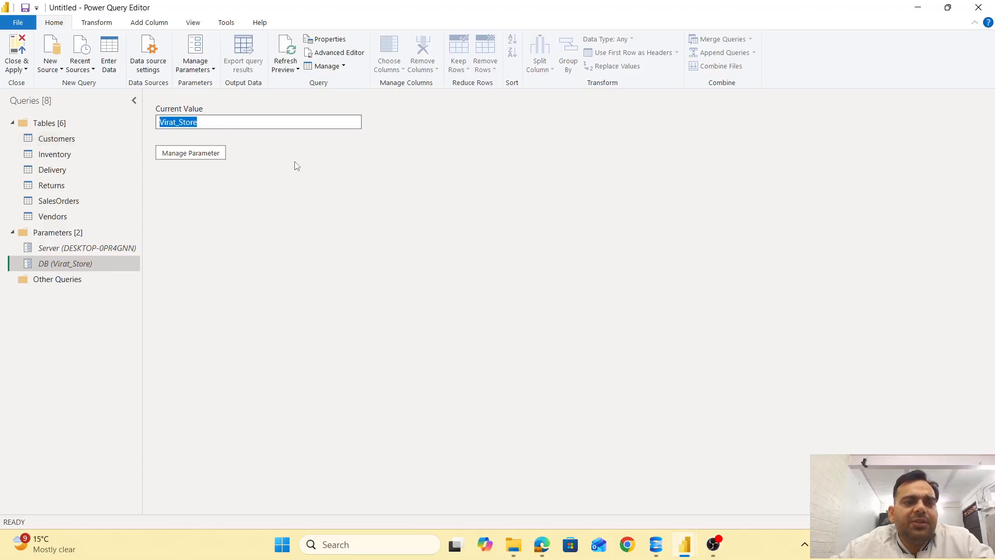
key("ctrl+v")
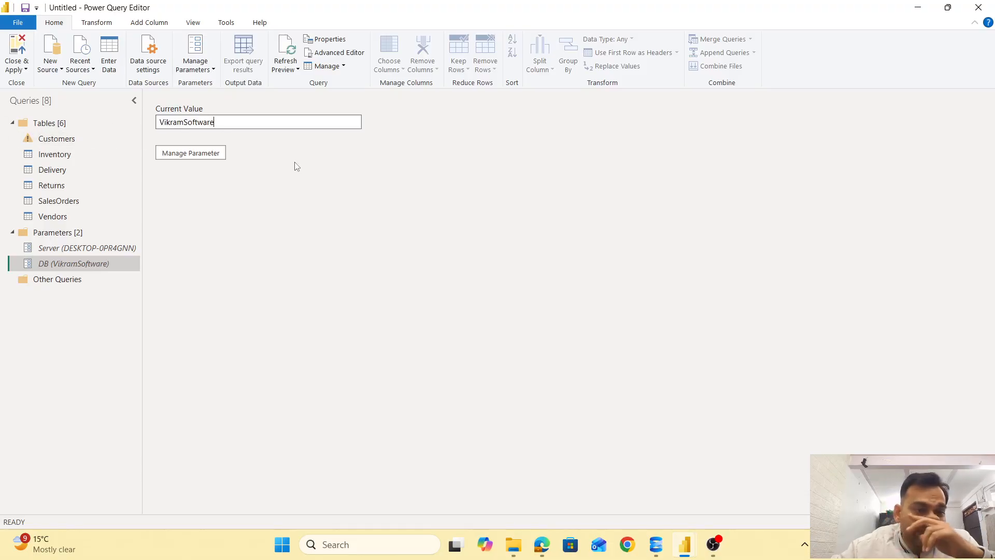
- Compare the current values of the Server and DB parameters, and check how the Customers query loads
left_click(114, 253)
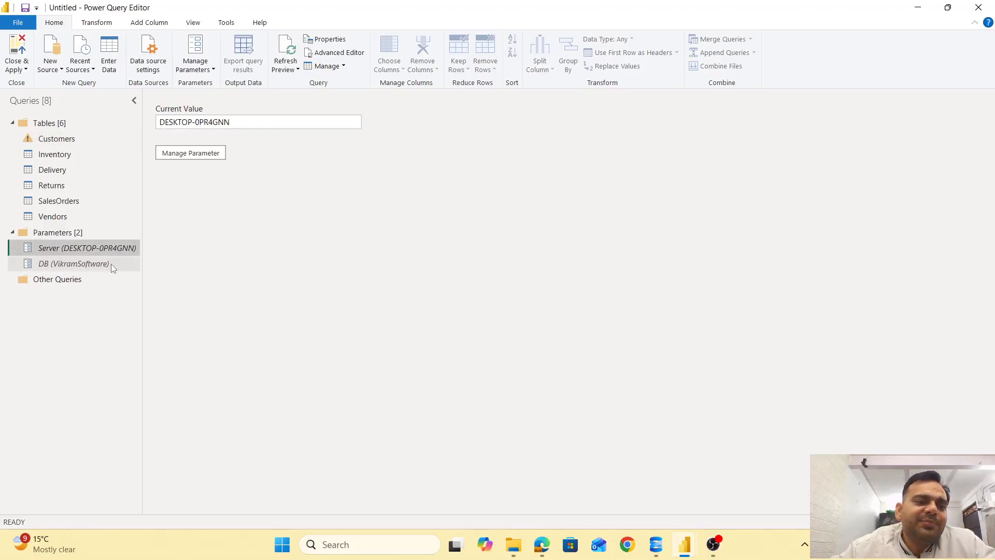
left_click(111, 263)
left_click(116, 247)
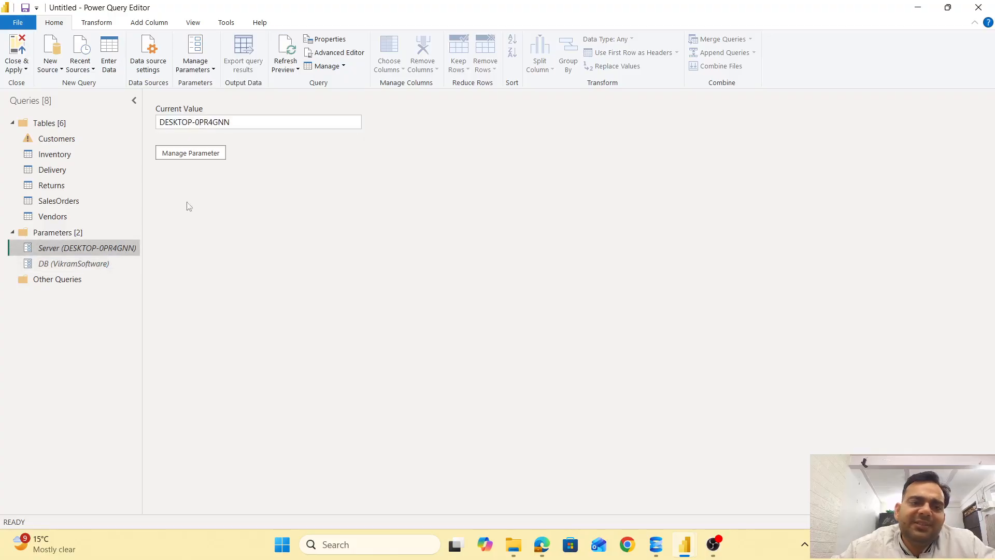
left_click(113, 262)
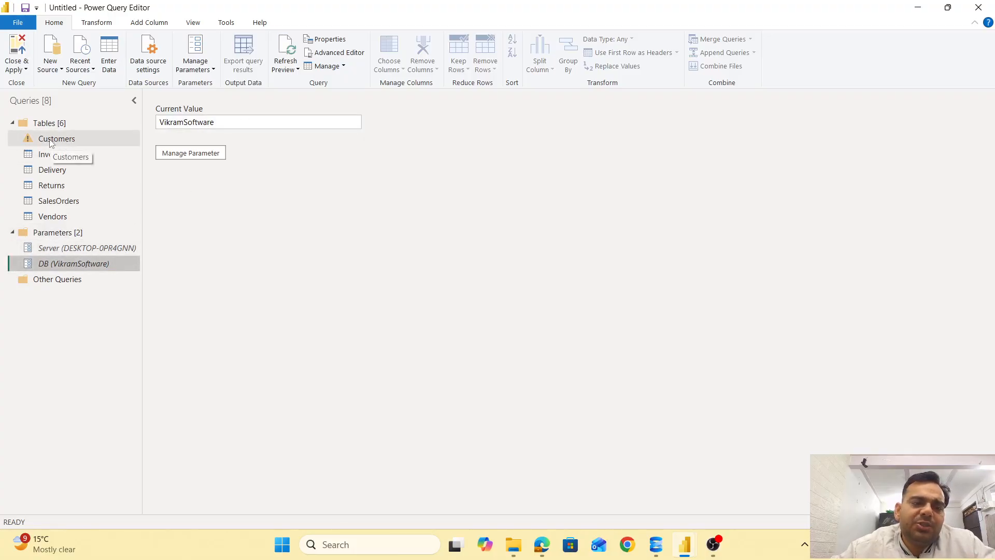
left_click(75, 138)
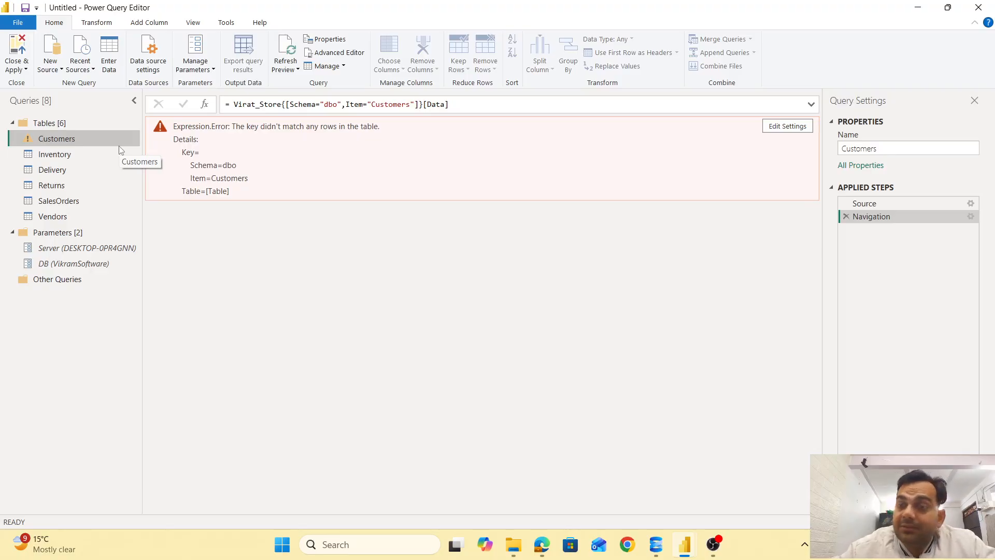
- Switch to SQL Server Management Studio, collapse the VikramSoftware database, and select Virat_Store to check its tables
mouse_move(687, 542)
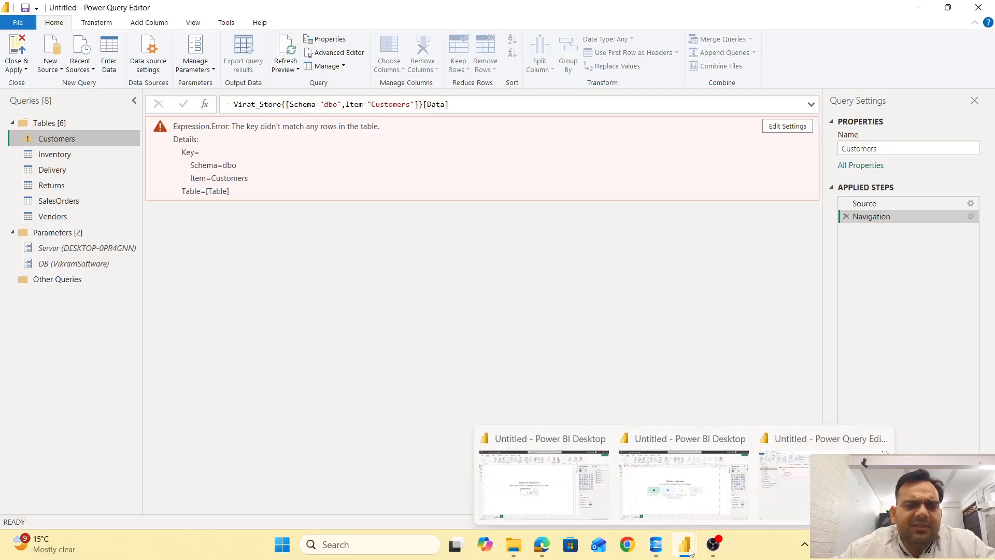
left_click(656, 544)
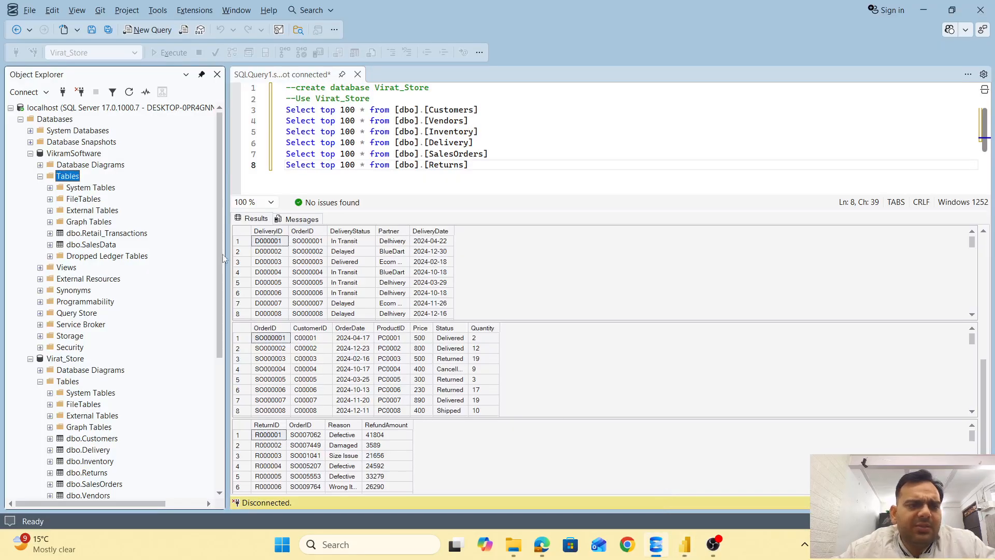
left_click(30, 154)
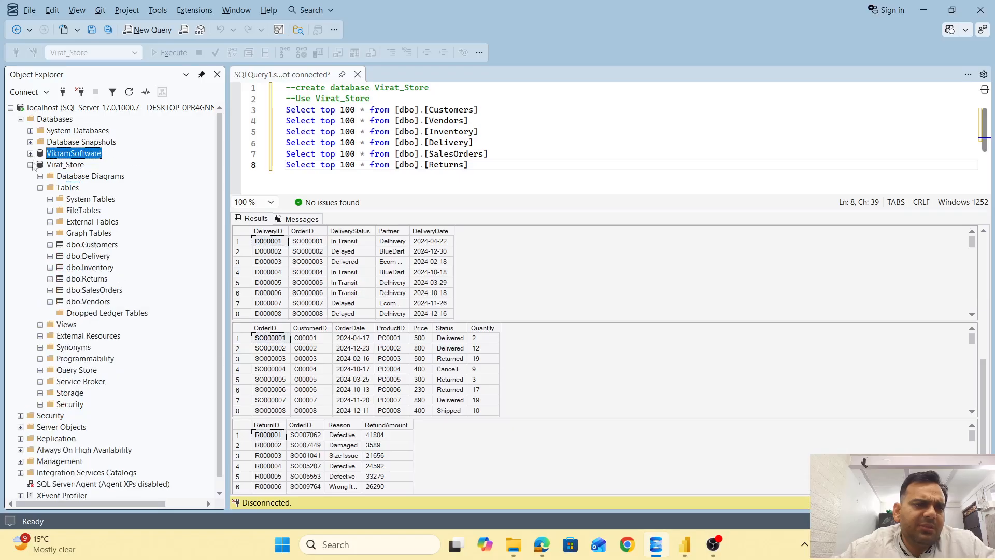
left_click(57, 165)
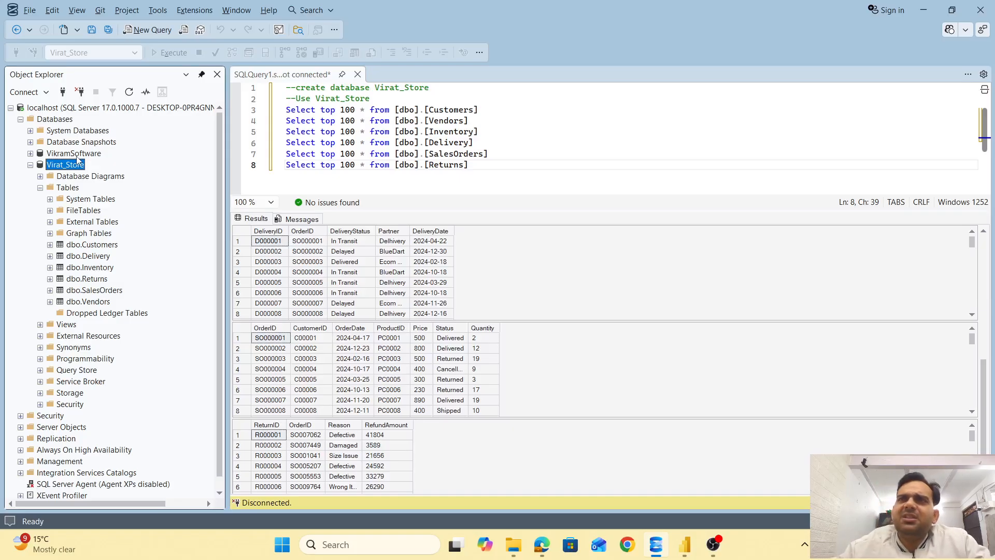
- Back in Power Query Editor, set the DB parameter's current value to Virat_Store and check the Customers query's preview
key("alt+Tab")
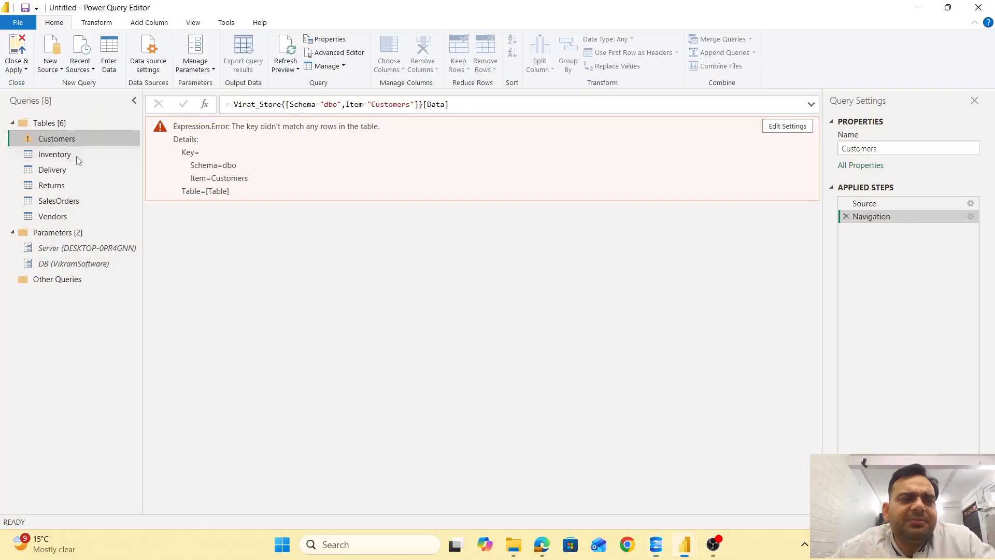
left_click(86, 248)
left_click(91, 264)
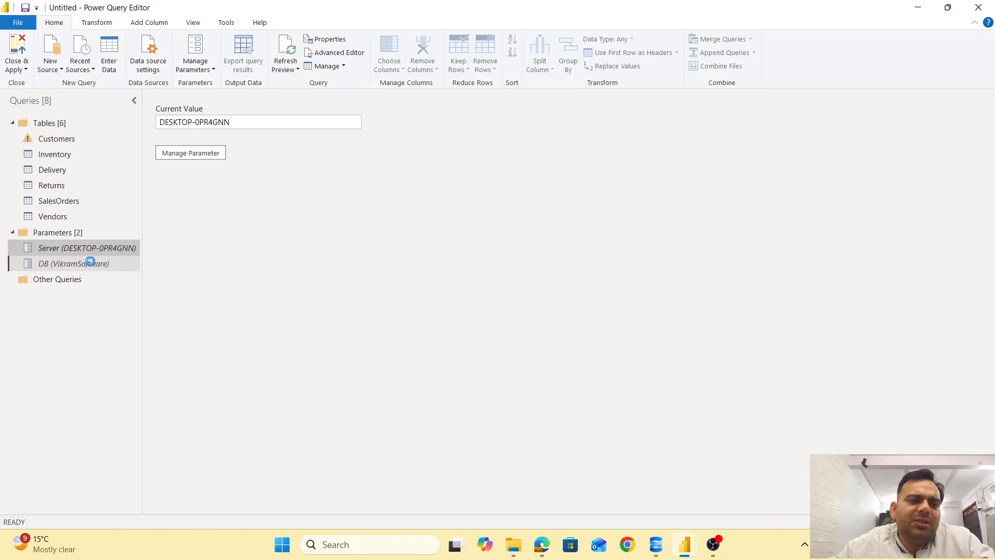
double_click(223, 124)
type("Virat_Store")
left_click(256, 232)
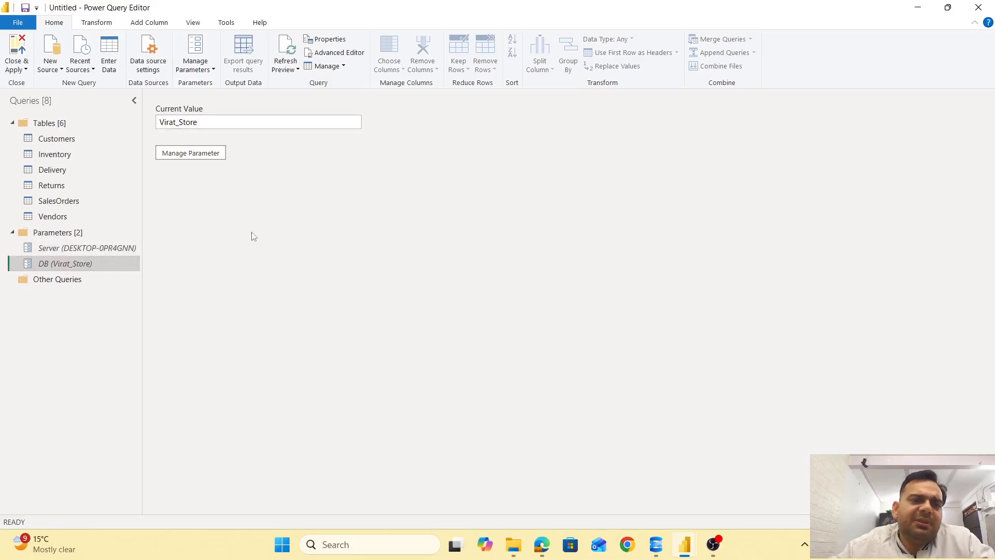
left_click(47, 140)
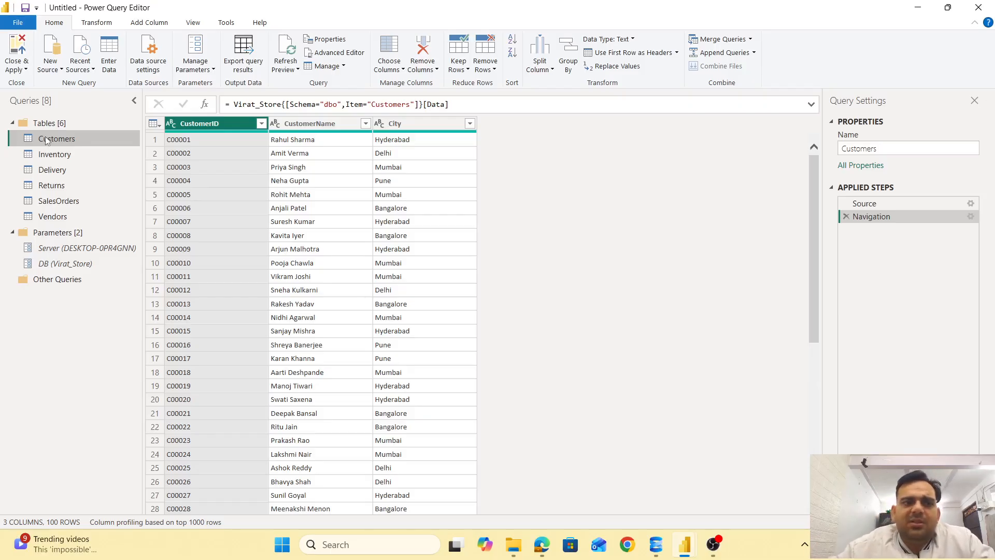
- View the Server parameter's current value and reopen the Customers query
left_click(63, 249)
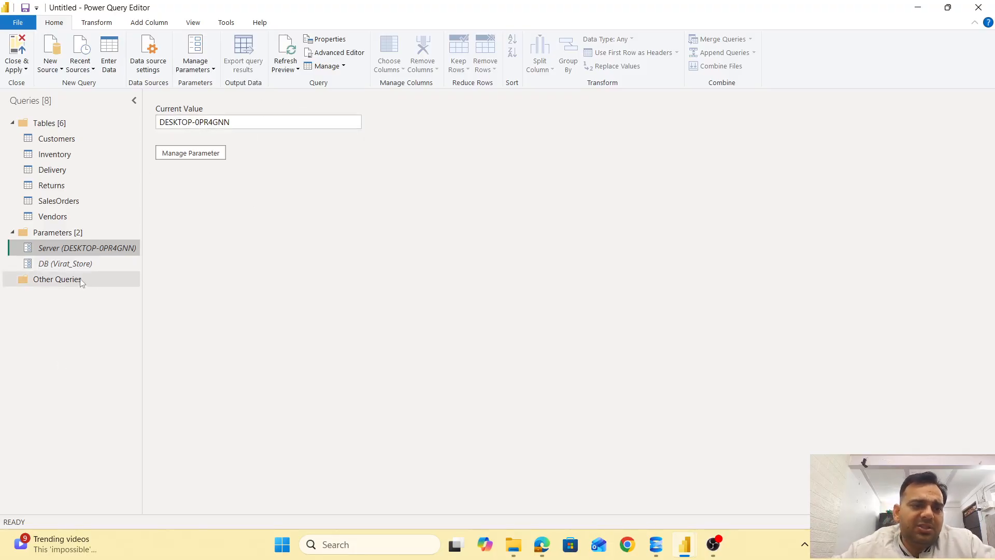
left_click(67, 279)
left_click(81, 136)
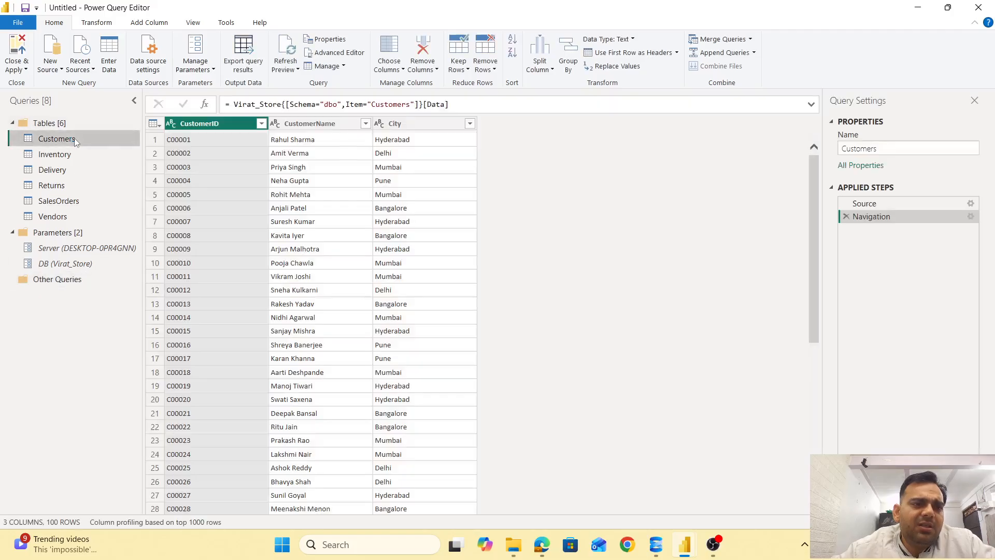